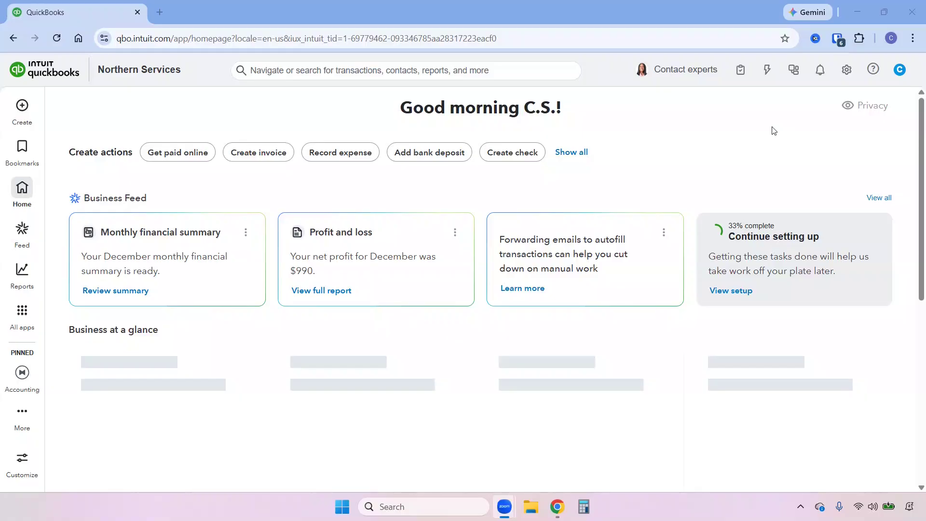
Step: Start a new inventory item in the products and services list and name it Whole Coffee Beans - 1 lb
click(847, 70)
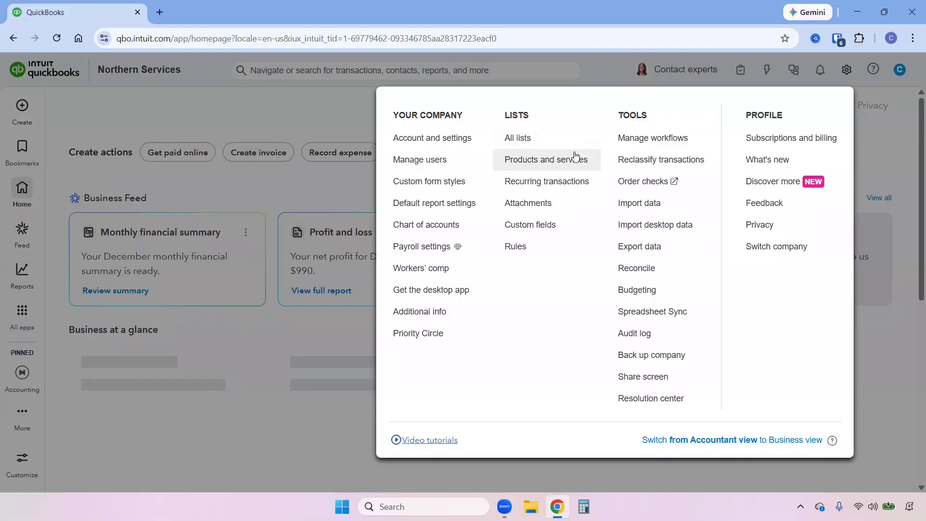
click(577, 156)
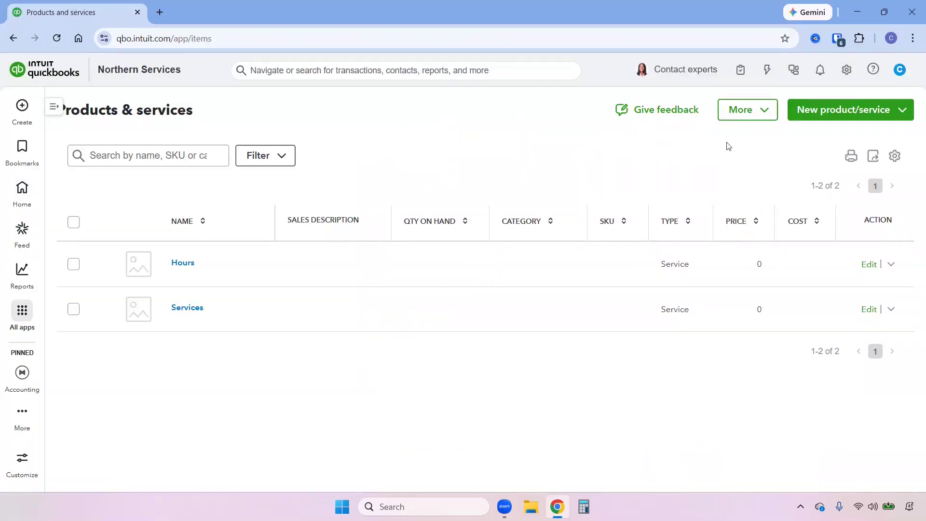
click(903, 111)
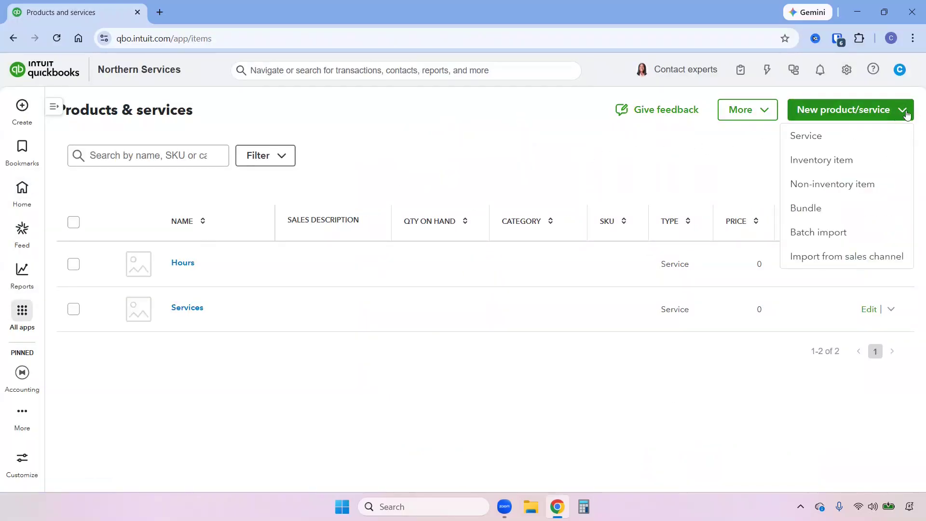
click(819, 160)
click(692, 177)
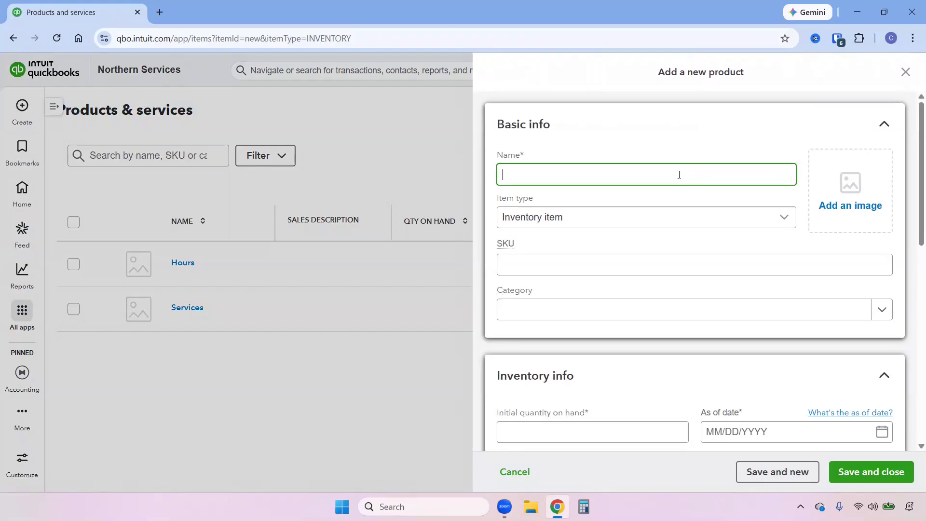
text(Wh)
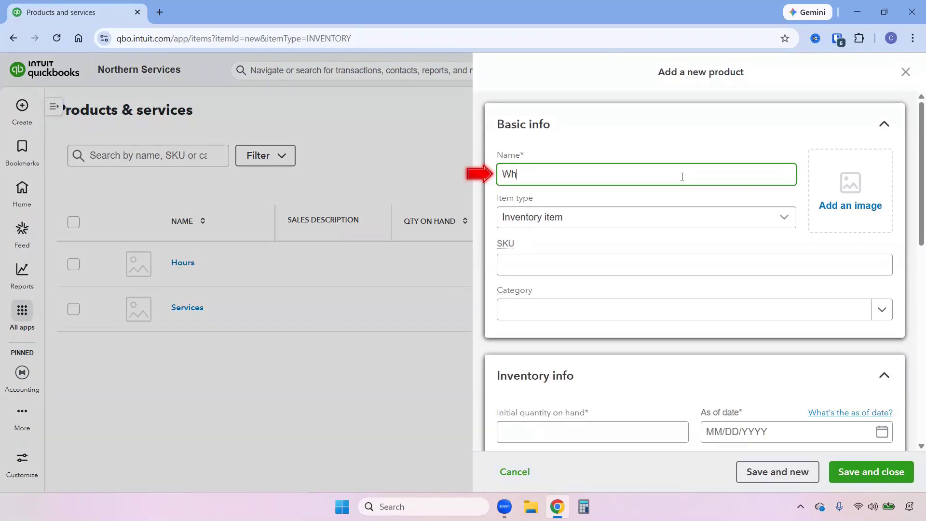
text(ole Coffee Beans - 1 lb)
click(616, 267)
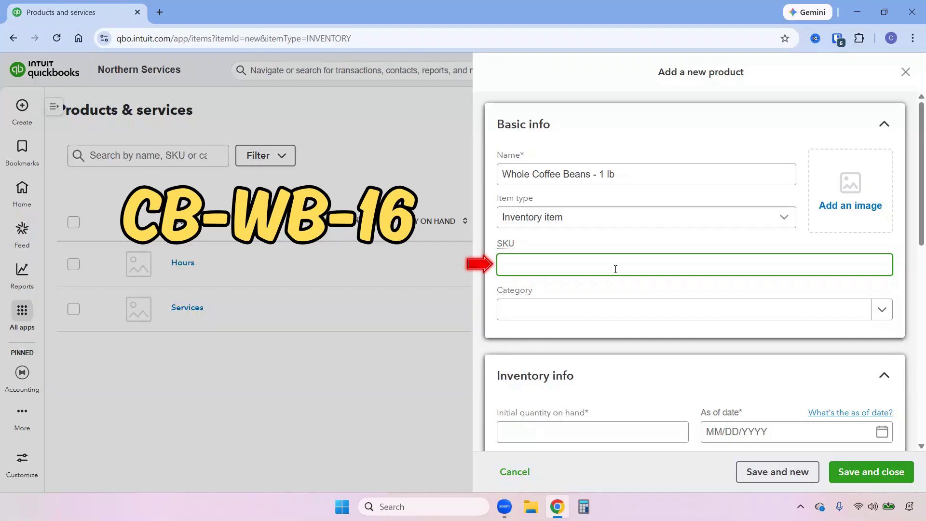
Step: Set the product's initial quantity on hand to 10, its as-of date to 01/21/2026 and its reorder point to 5
scroll(616, 273, down, 2)
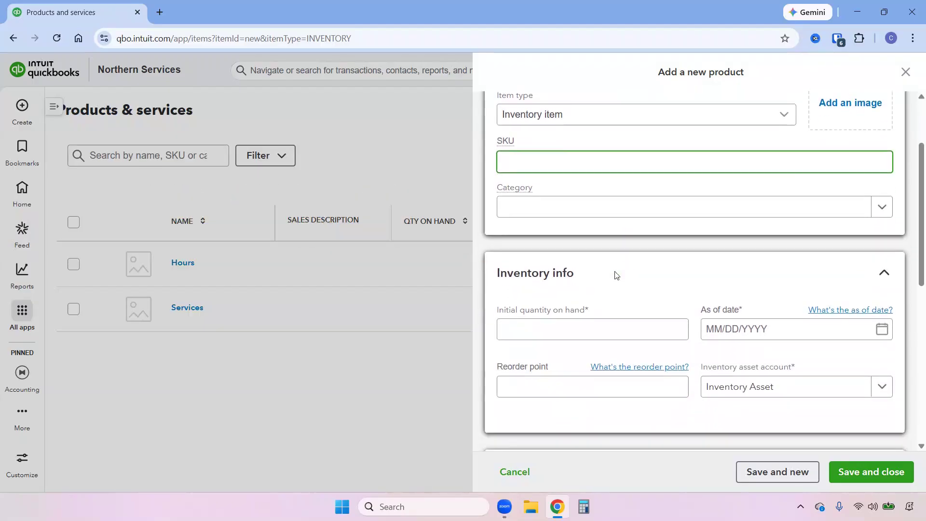
click(609, 307)
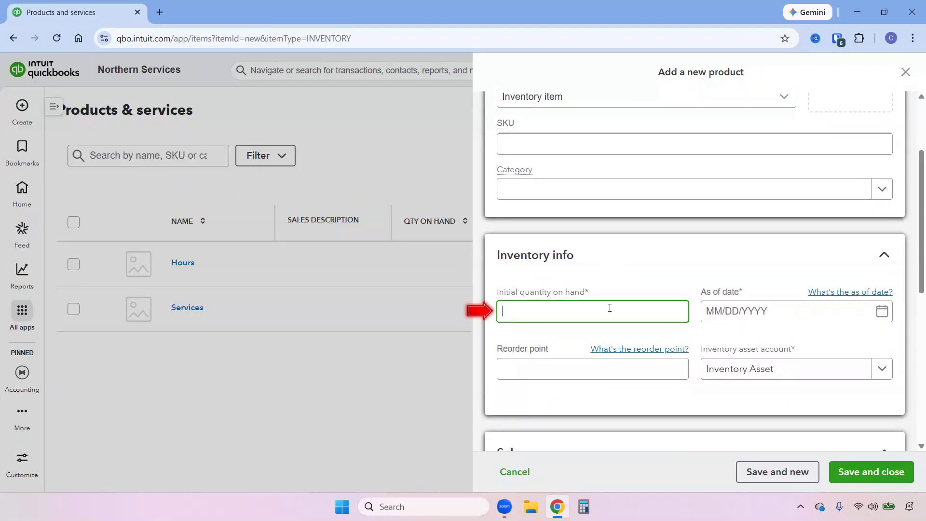
text(10)
click(880, 319)
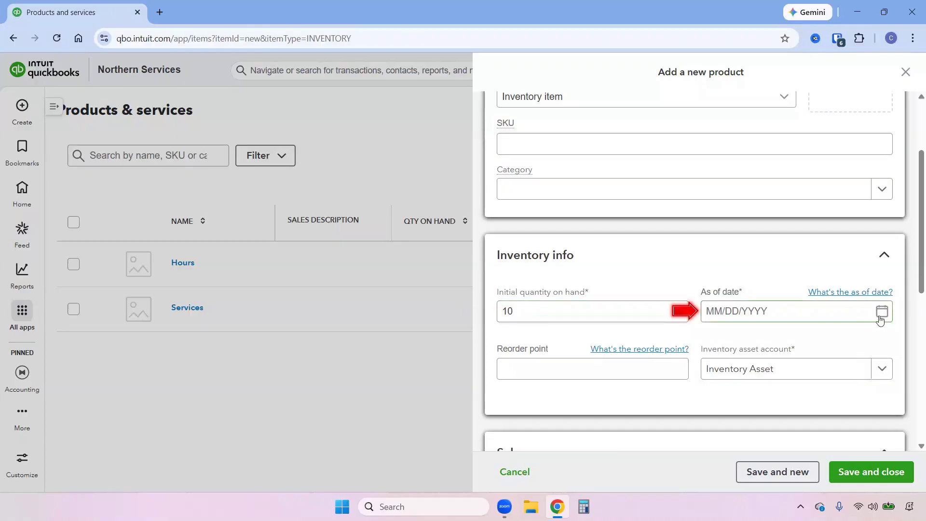
click(768, 441)
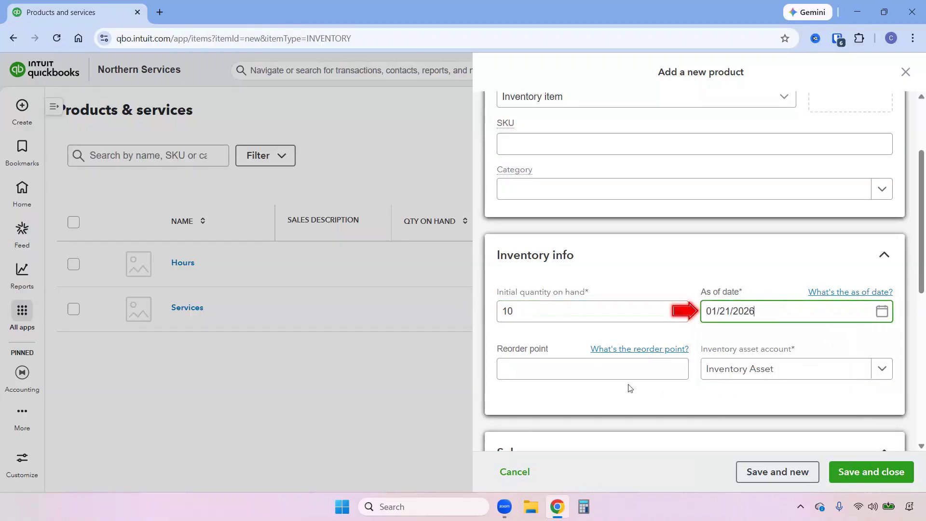
click(619, 377)
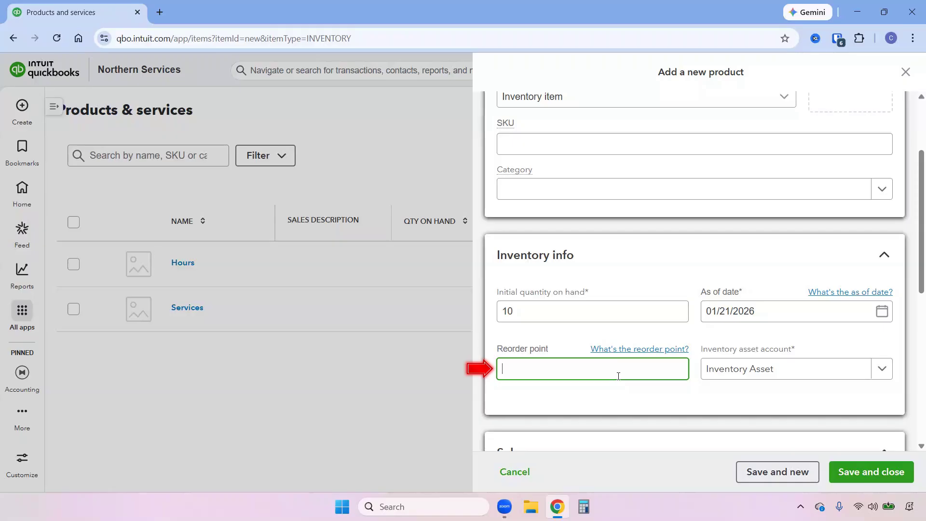
text(5)
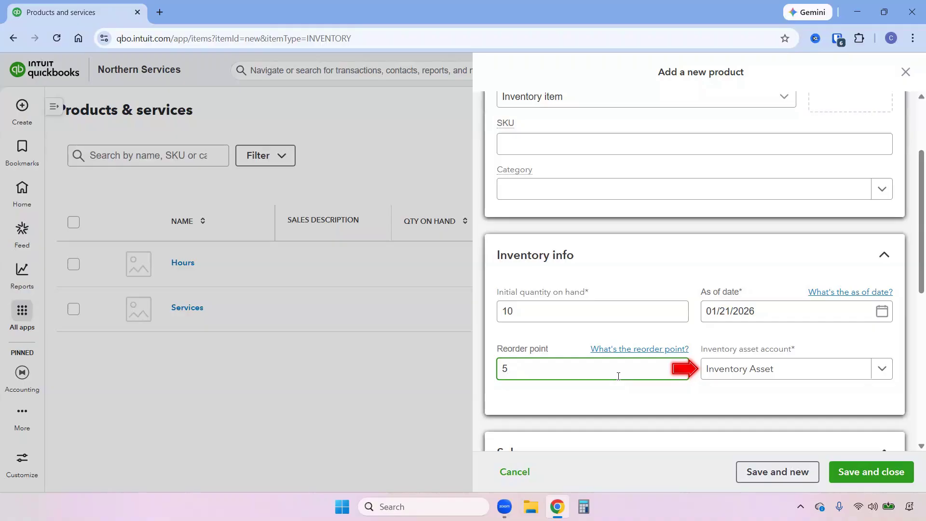
Step: Enter the sales description Whole Coffee Beans - 1 lb and set the sales price to 16
scroll(629, 386, down, 5)
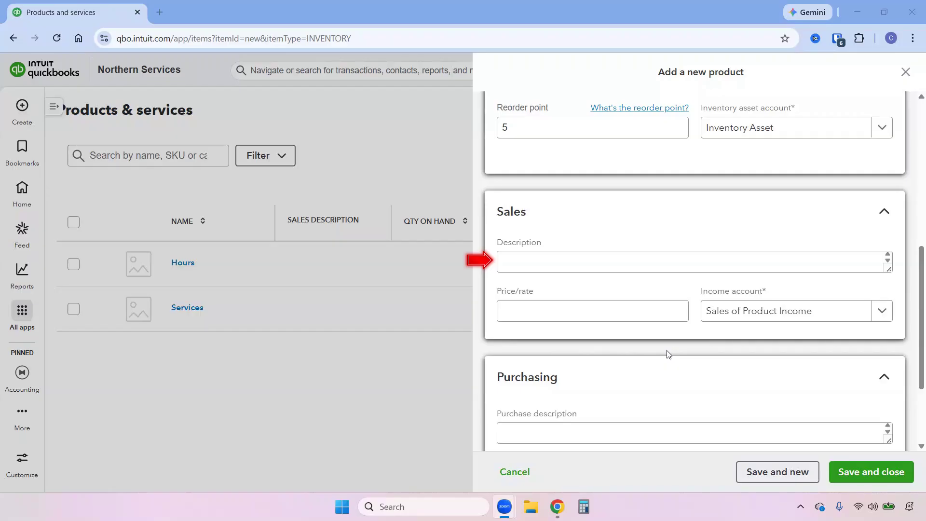
click(638, 267)
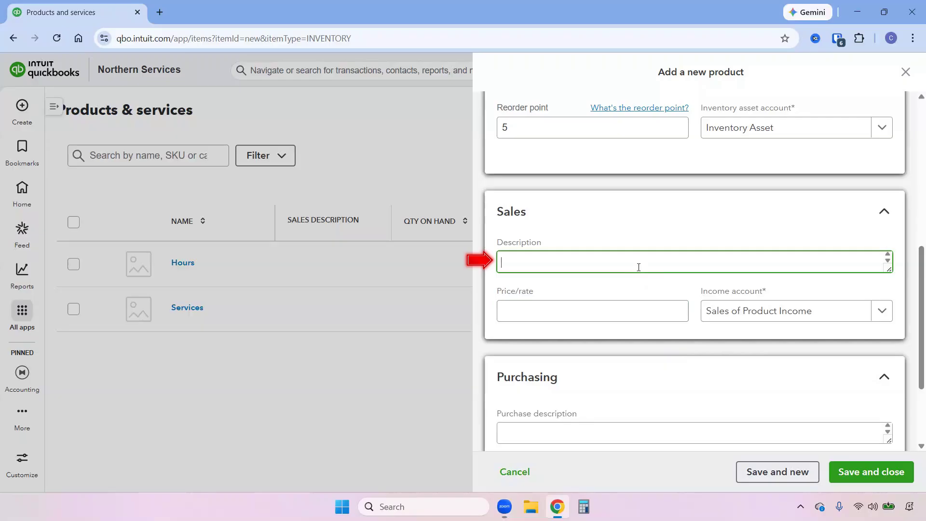
text(Whole Coffee Beans)
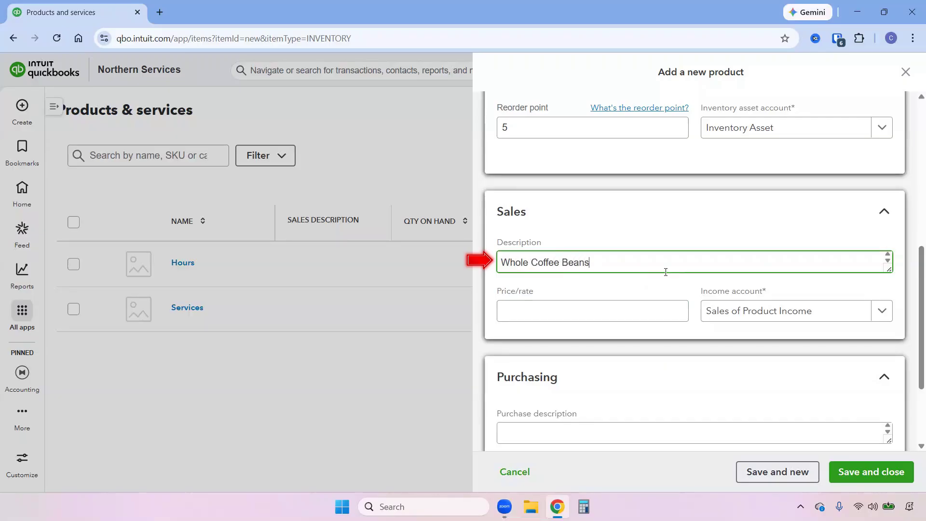
text( - 1 lb)
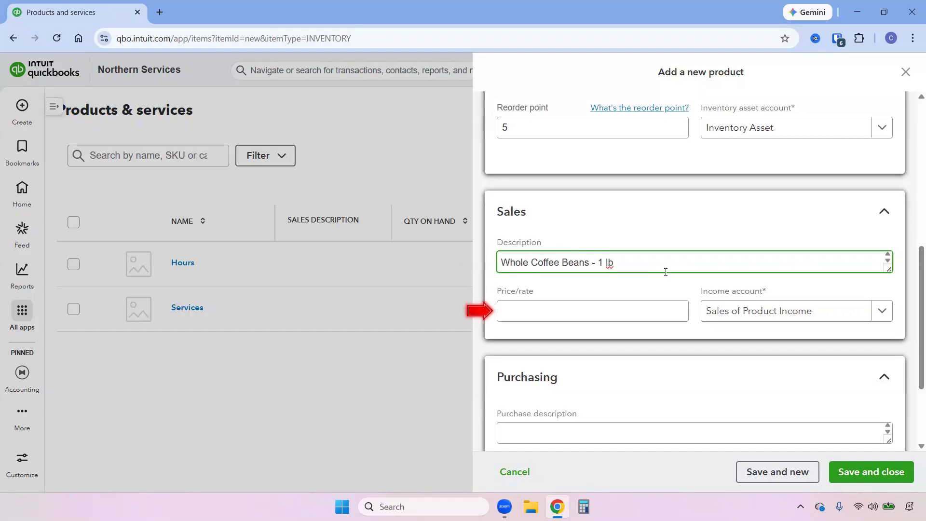
click(610, 305)
text(16)
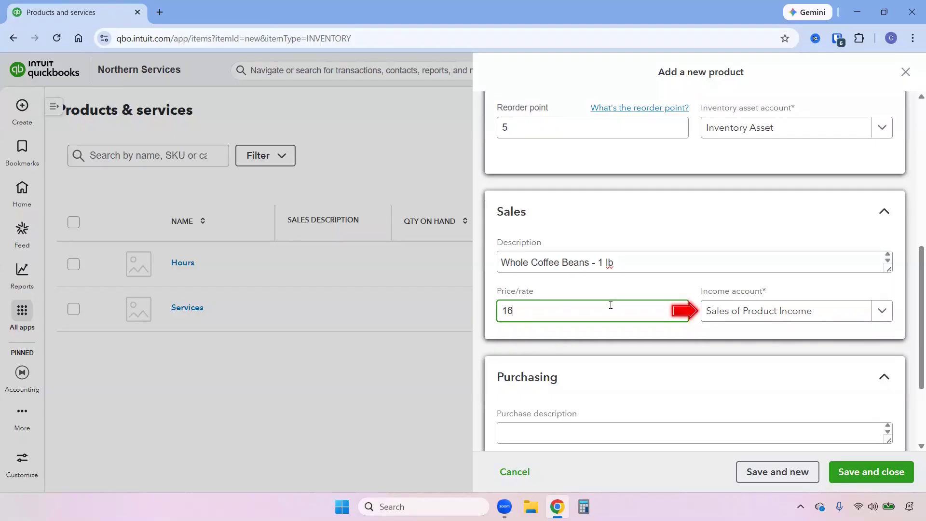
Step: Enter the purchase description Whole Coffee Beans - 1 lb and set the purchase cost to 9
scroll(779, 374, down, 3)
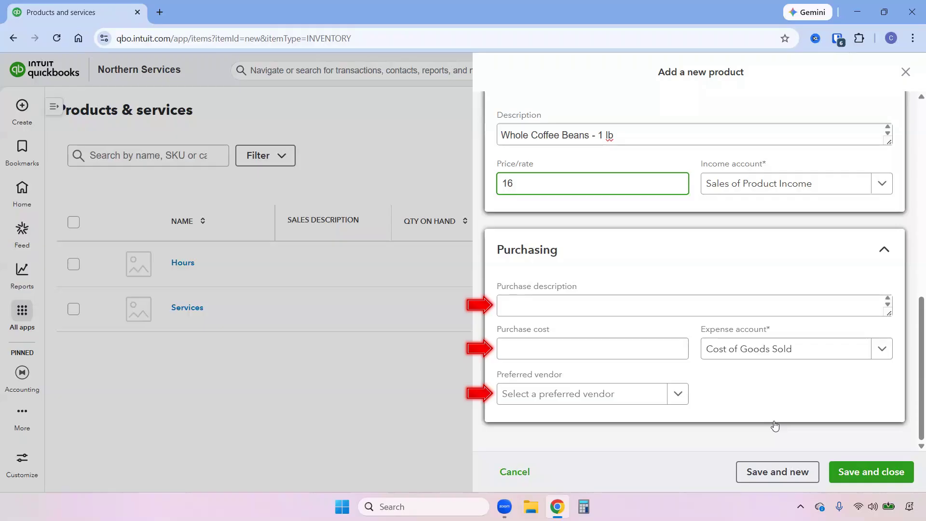
click(628, 308)
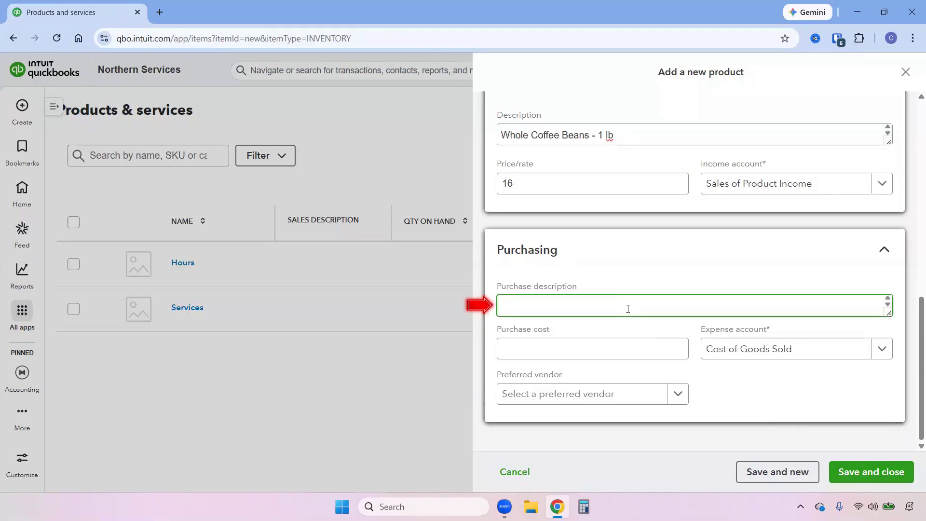
text(Whole Coffee Beans)
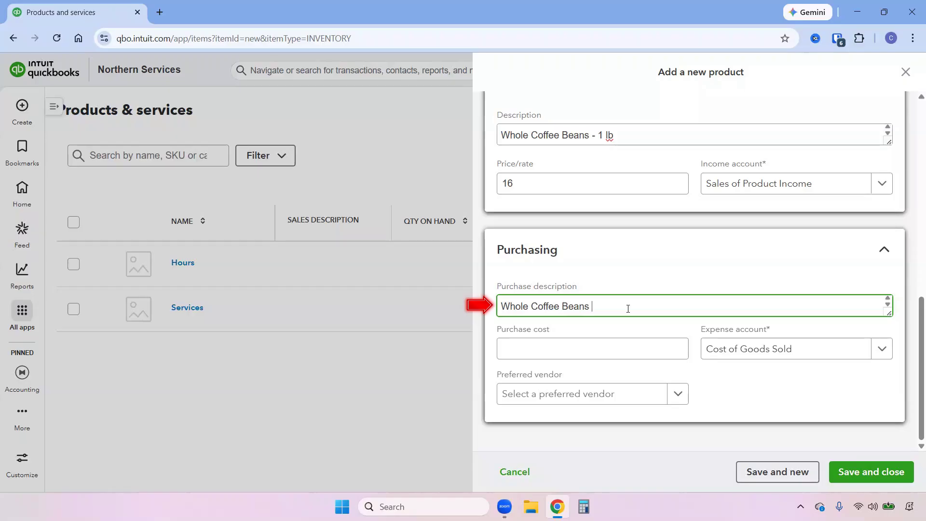
text( - 1 lb)
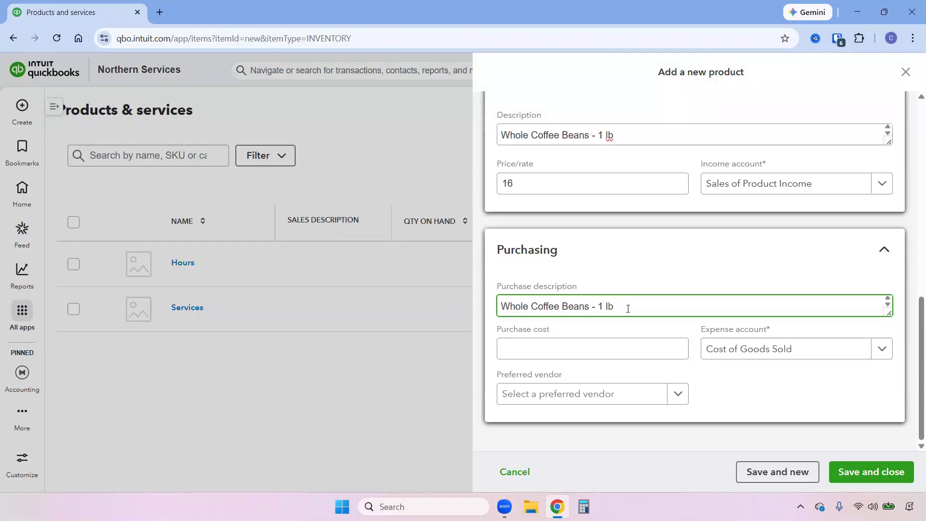
click(603, 351)
text(9)
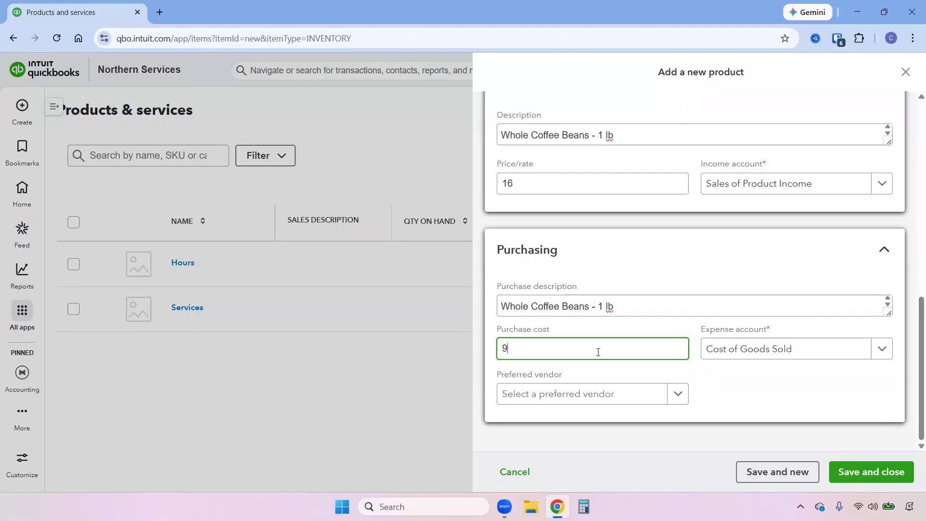
Step: Choose Wholesale Coffee as the preferred vendor, then save the new product and close its form
click(588, 393)
click(596, 445)
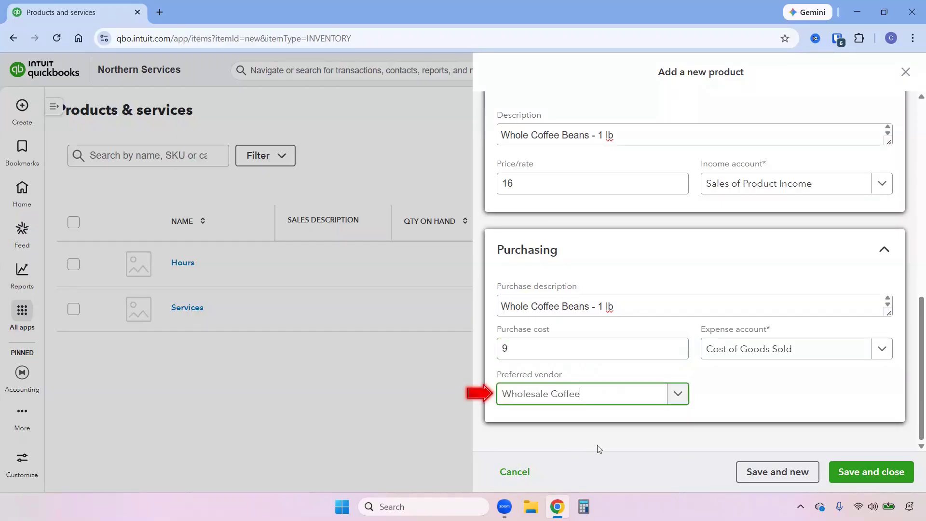
click(858, 478)
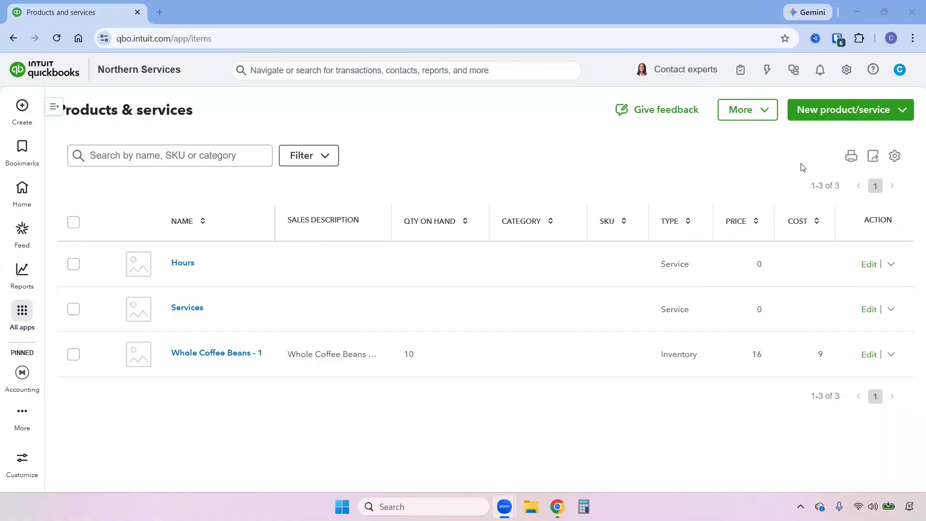
Step: View the file upload options of the batch import for products and services, then close them
click(903, 113)
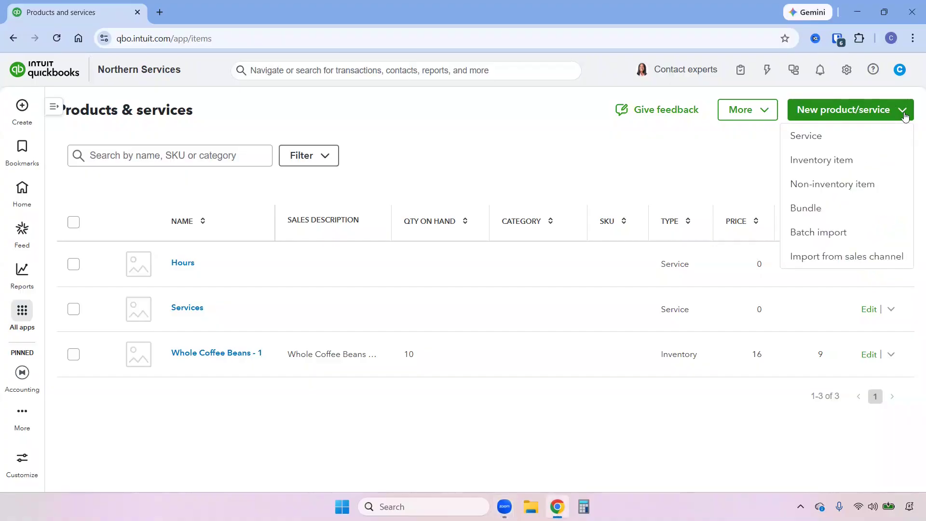
click(830, 233)
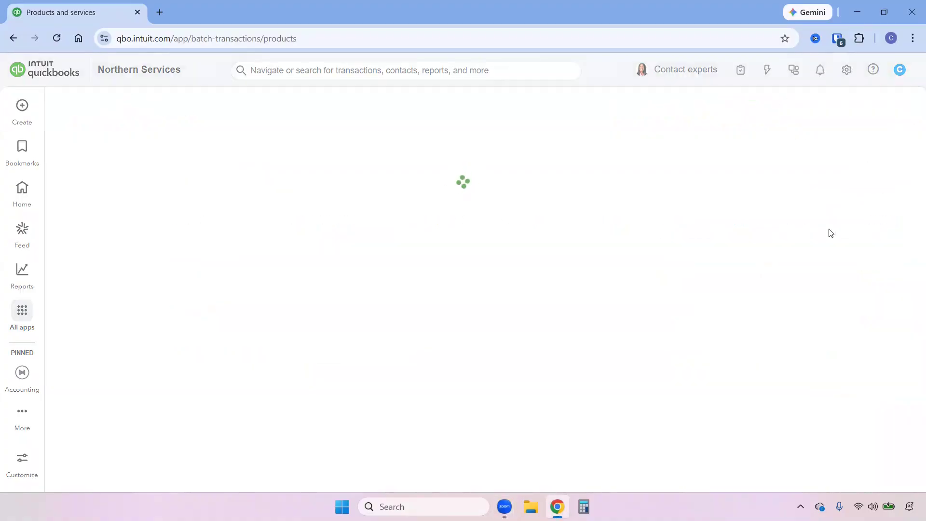
click(839, 118)
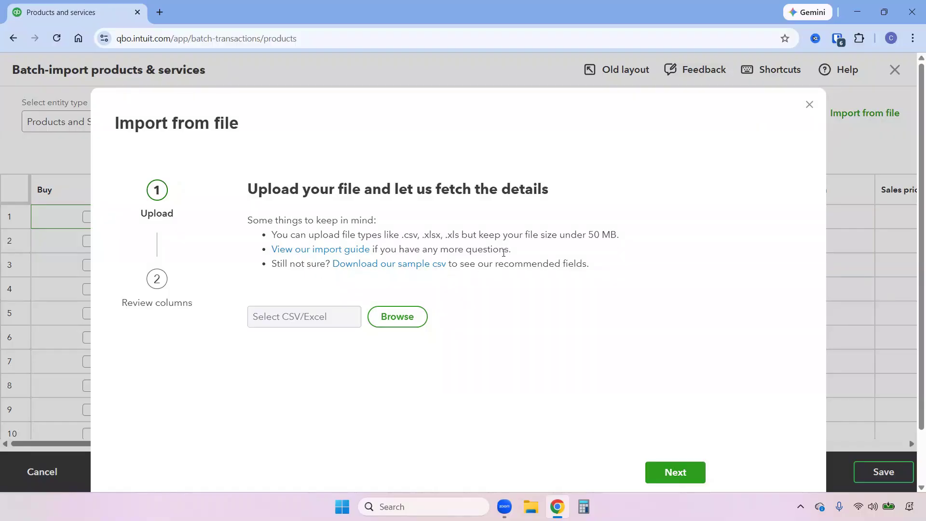
click(809, 105)
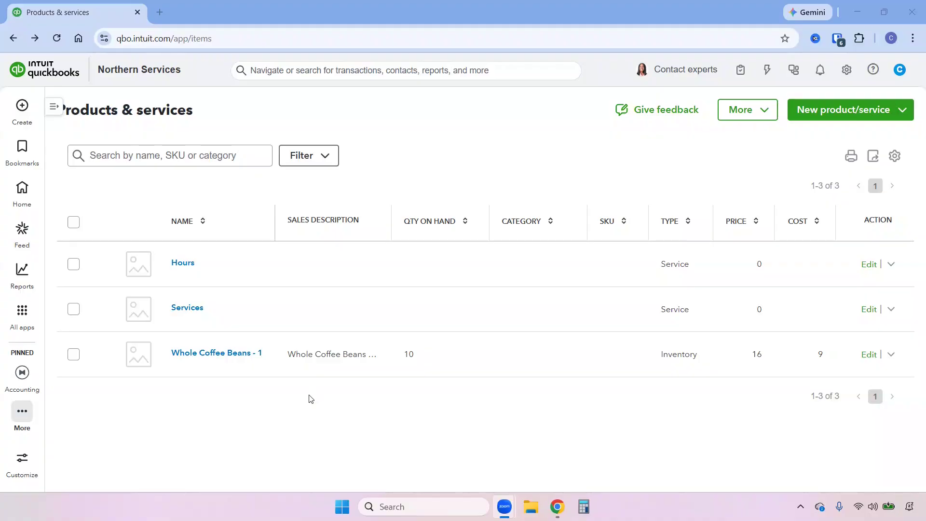
Step: Start a new sales receipt and choose the existing customer for it
click(26, 110)
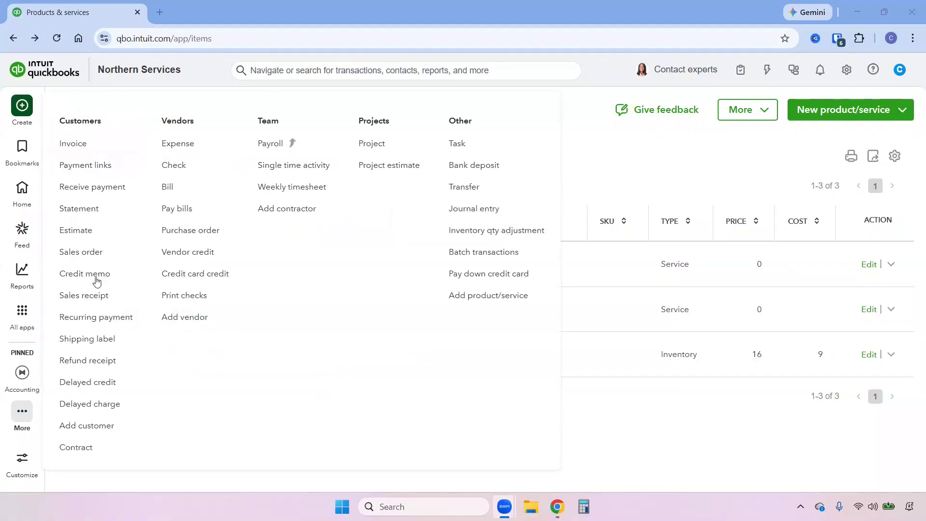
click(95, 296)
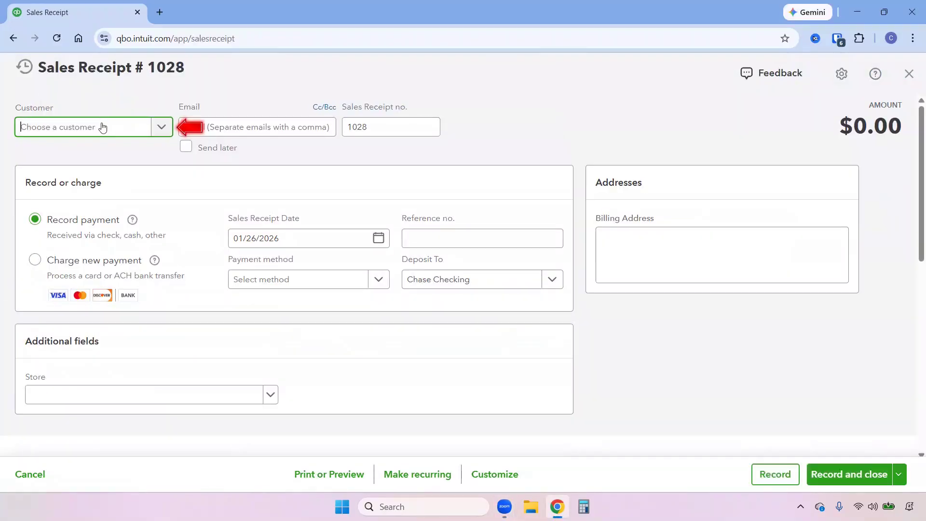
click(101, 127)
click(102, 177)
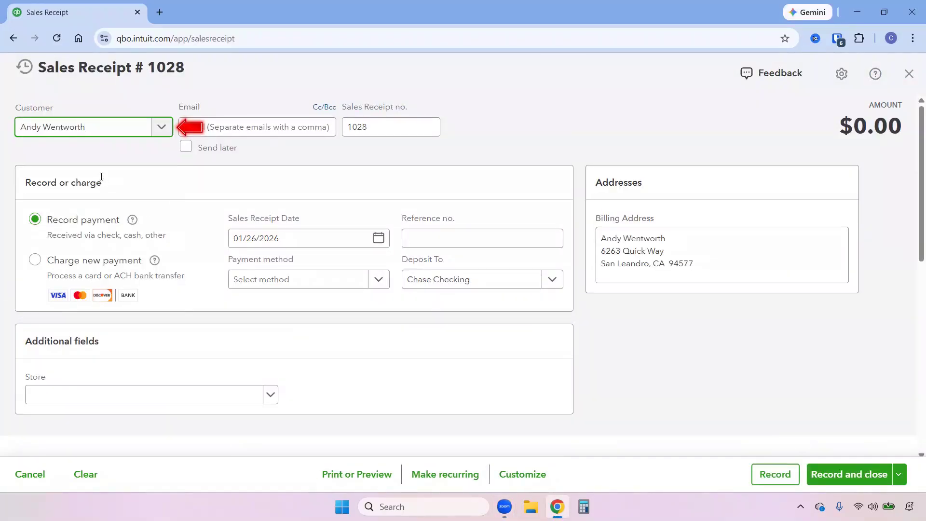
Step: Set the sales receipt date to 01/23/2026 and the payment method to Cash
click(379, 239)
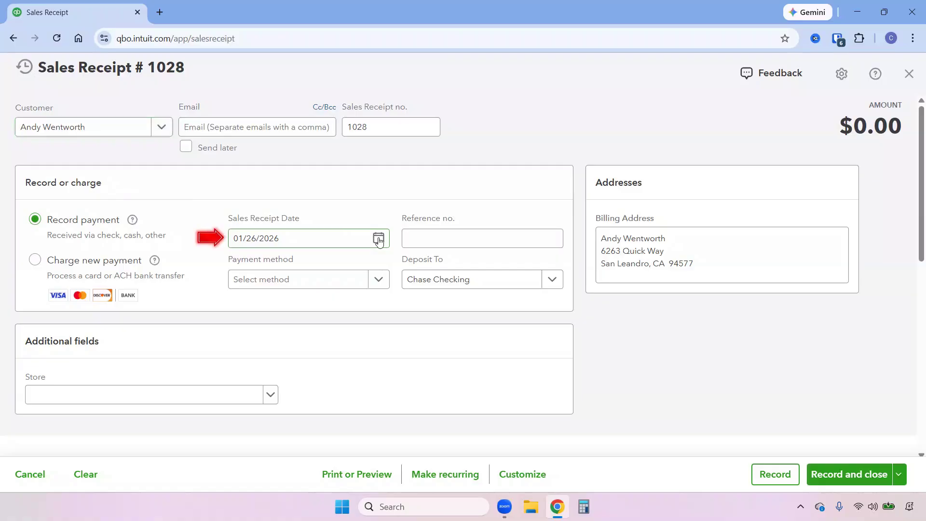
click(340, 367)
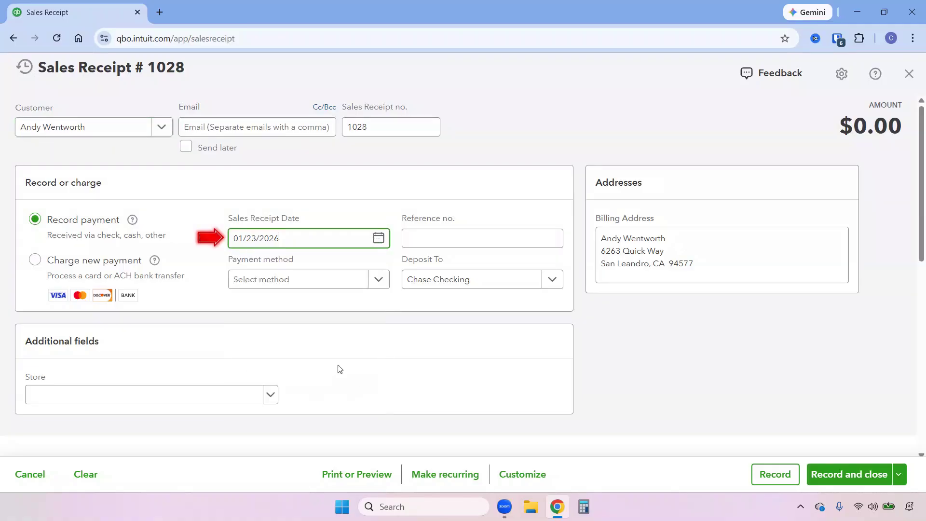
click(290, 282)
click(267, 347)
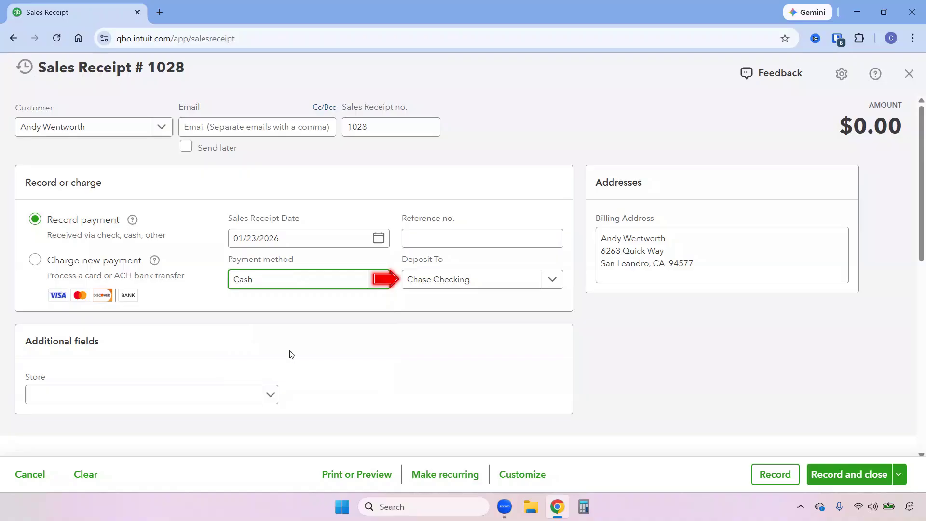
Step: Add 6 units of Whole Coffee Beans - 1 lb to the sales receipt, then record and close it
scroll(368, 371, down, 3)
click(298, 374)
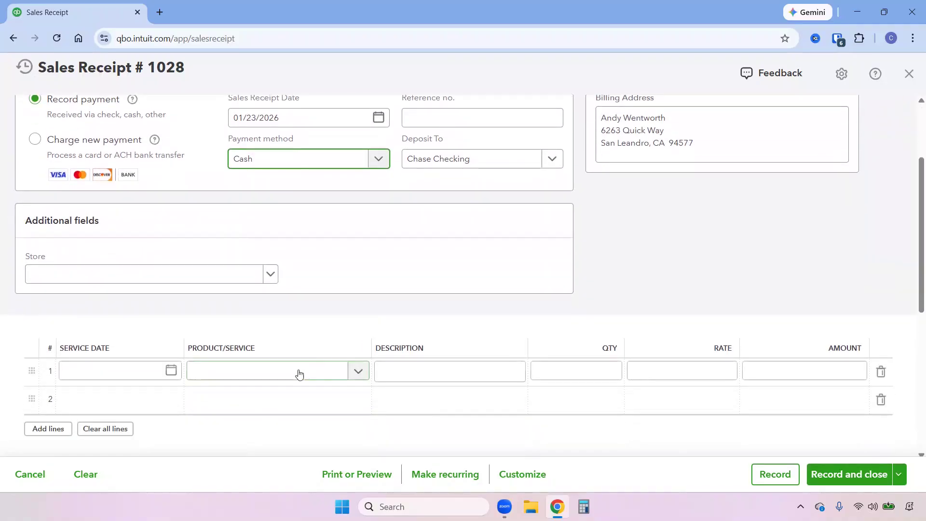
click(275, 340)
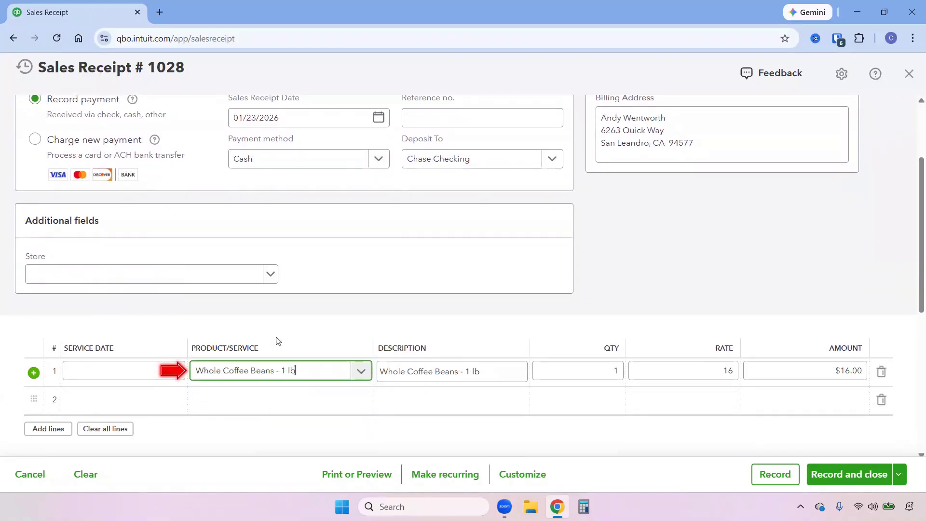
click(601, 373)
text(6)
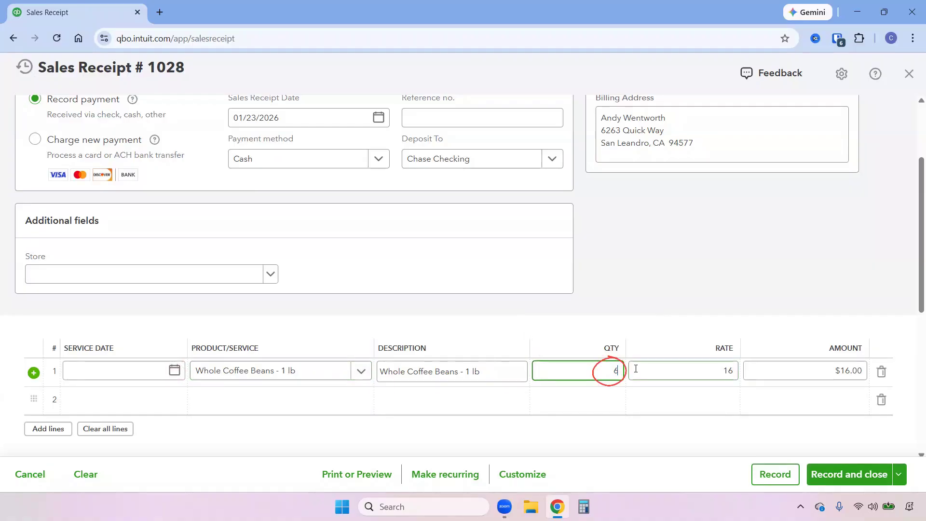
click(864, 431)
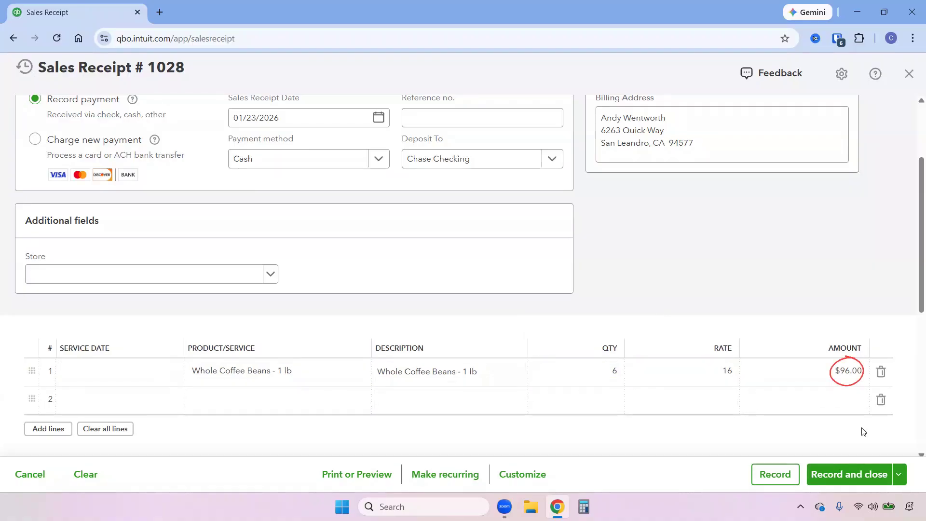
click(860, 475)
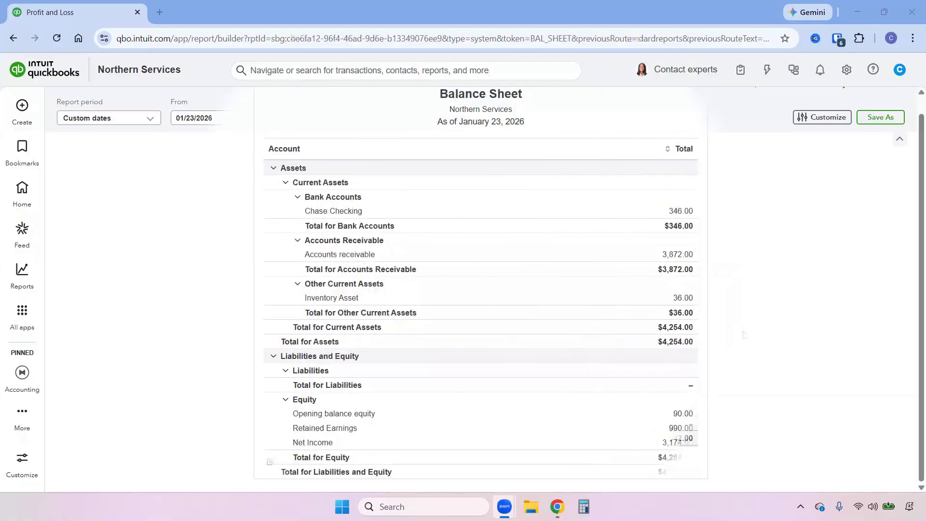
Step: Examine the Inventory Asset line on the January 23, 2026 balance sheet and open the detail behind its amount
scroll(744, 335, down, 1)
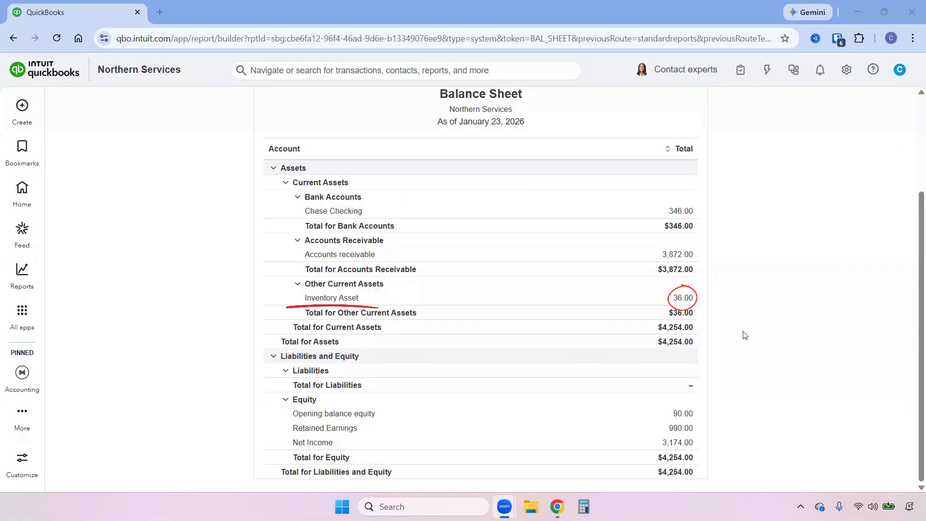
click(682, 299)
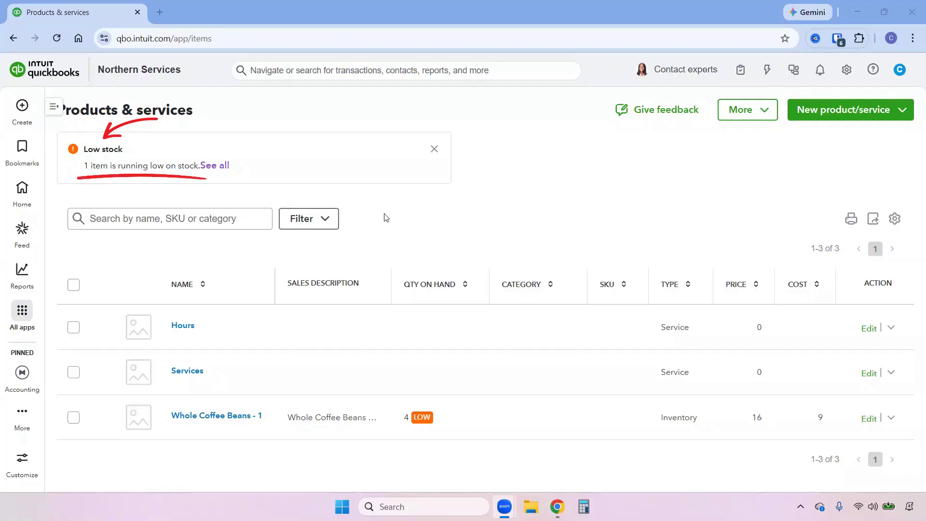
Step: List the items low on stock and start a reorder for Whole Coffee Beans - 1 lb
click(210, 167)
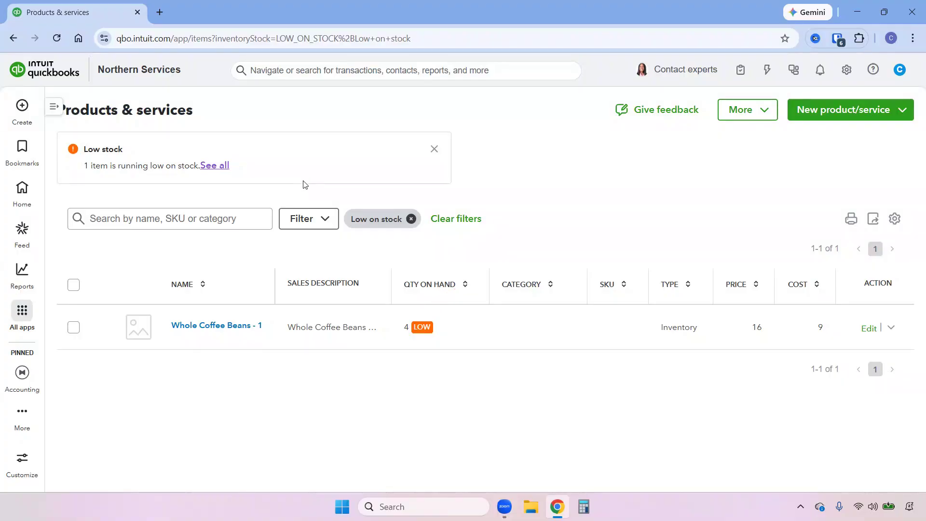
click(892, 328)
click(831, 458)
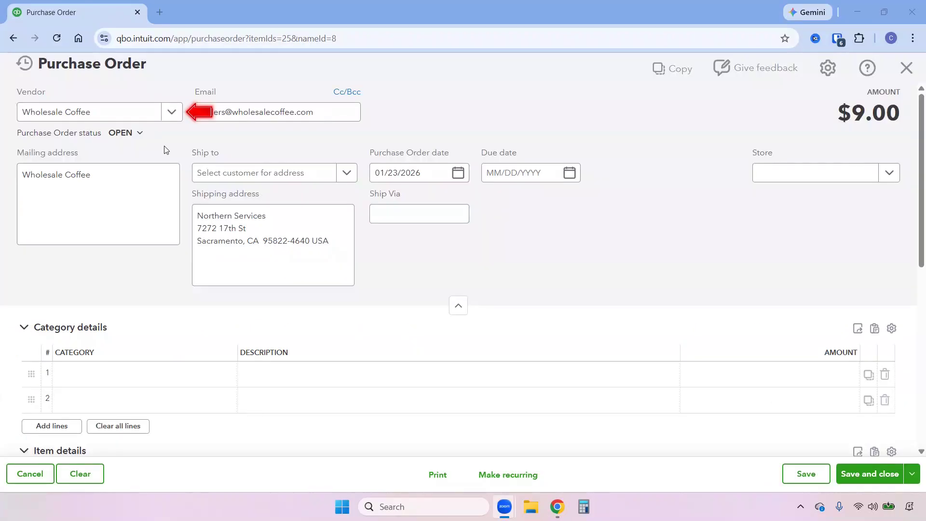
Step: Keep Wholesale Coffee as the purchase order vendor, set the order date to 01/24/2026 and leave the ship-to customer blank
click(172, 117)
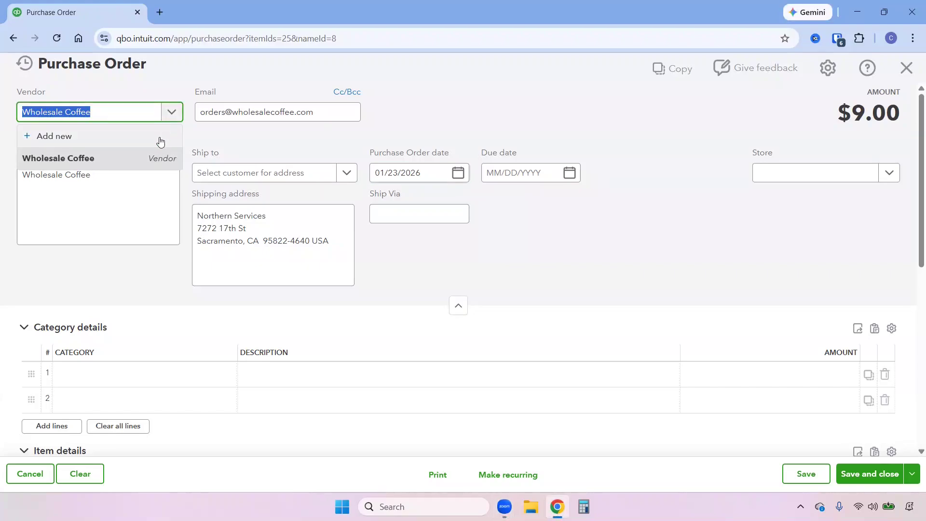
click(233, 137)
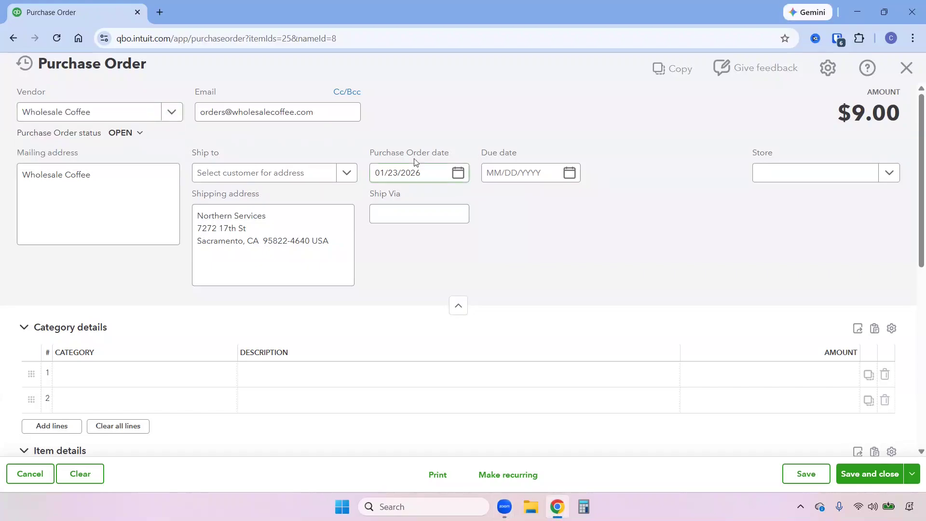
click(458, 173)
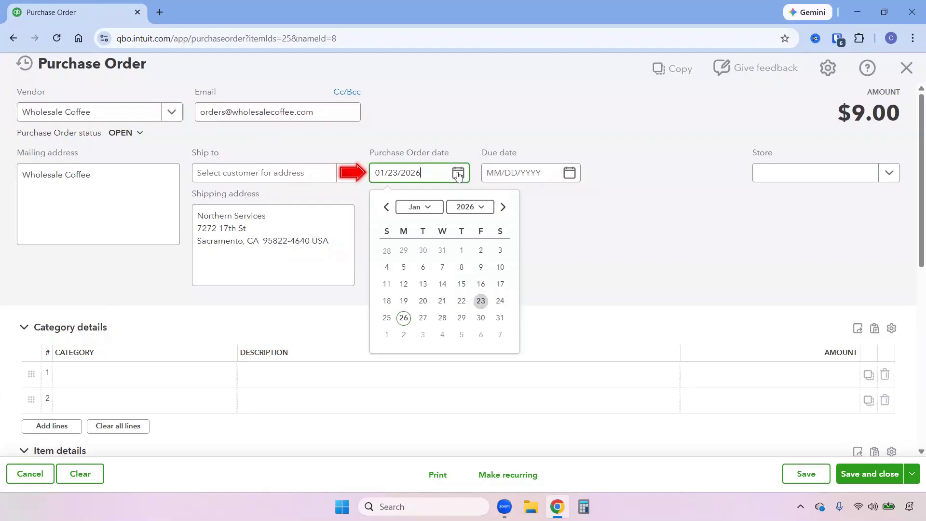
click(500, 304)
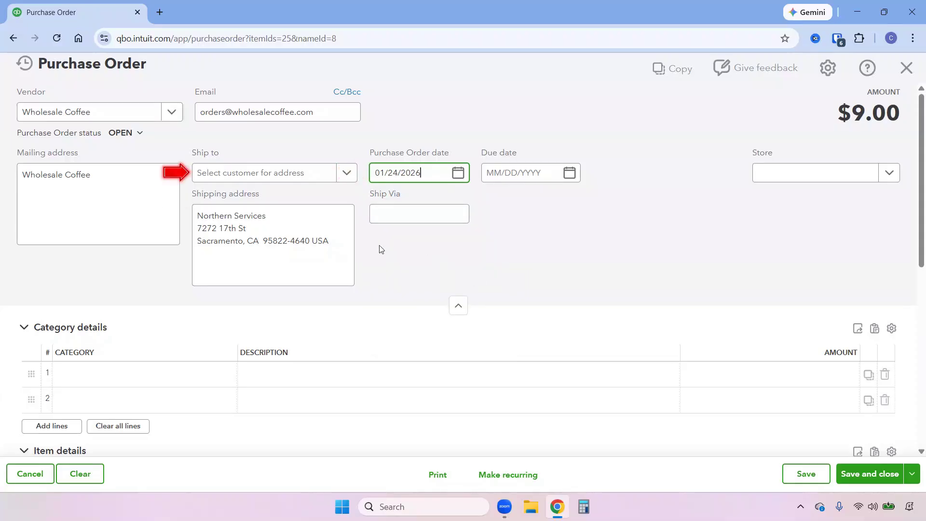
click(347, 174)
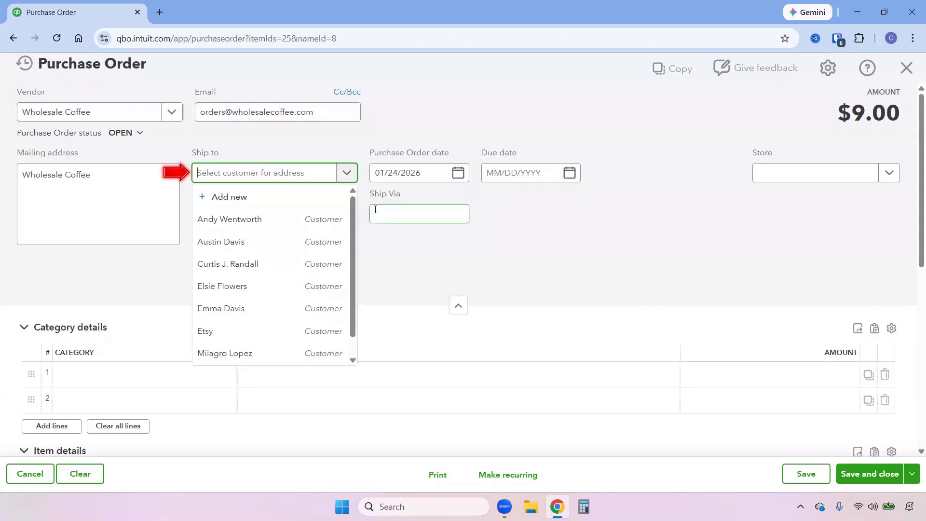
click(398, 256)
Step: Set the purchase order quantity of Whole Coffee Beans - 1 lb to 15, then save and close the order
scroll(421, 280, down, 1)
scroll(422, 280, down, 1)
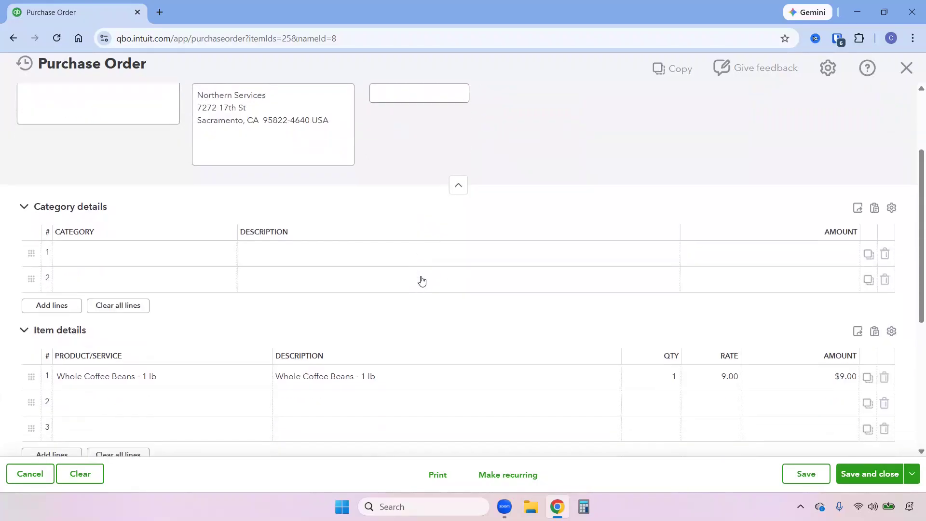
click(669, 377)
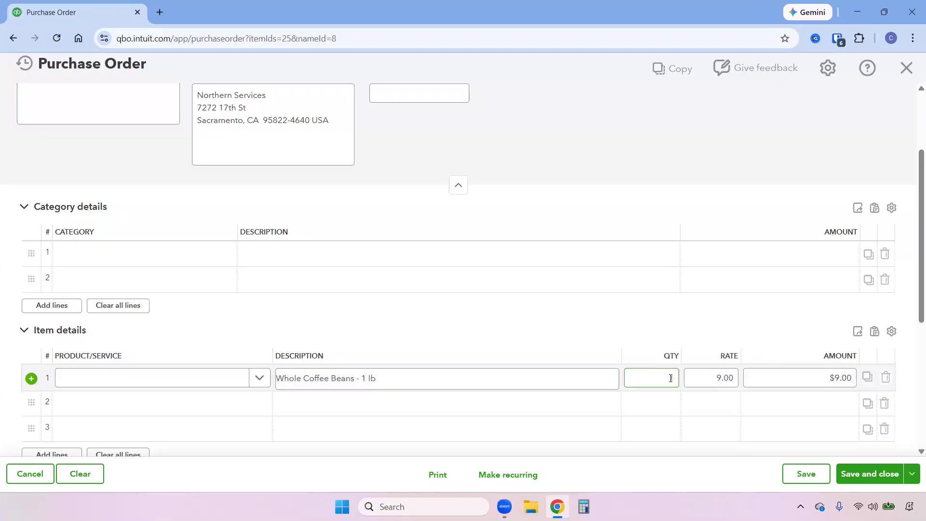
text(15)
click(709, 406)
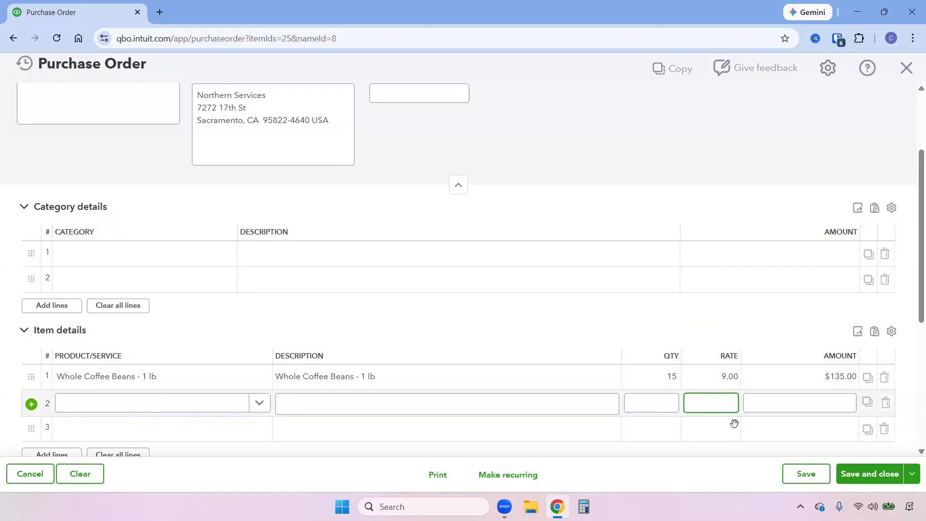
click(868, 474)
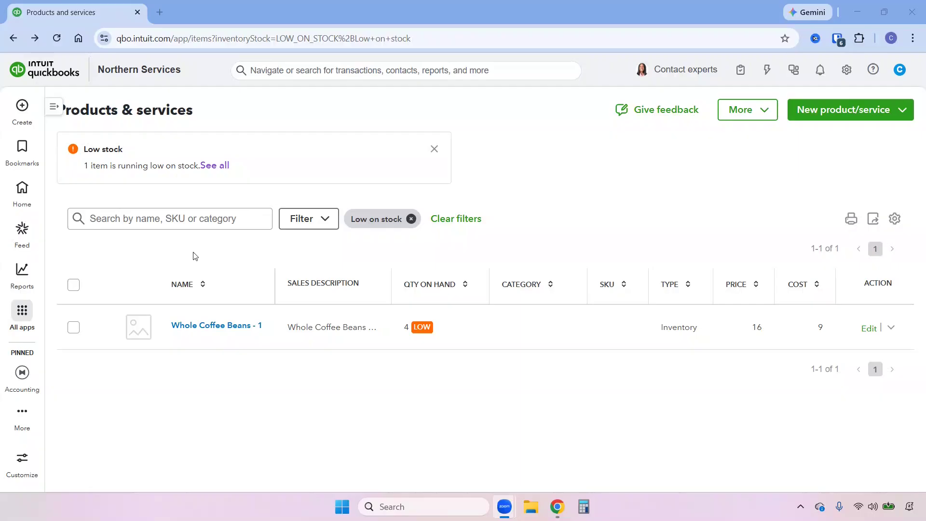
Step: Create an expense for payee Wholesale Coffee and add the open Purchase Order #1002 to it
click(20, 116)
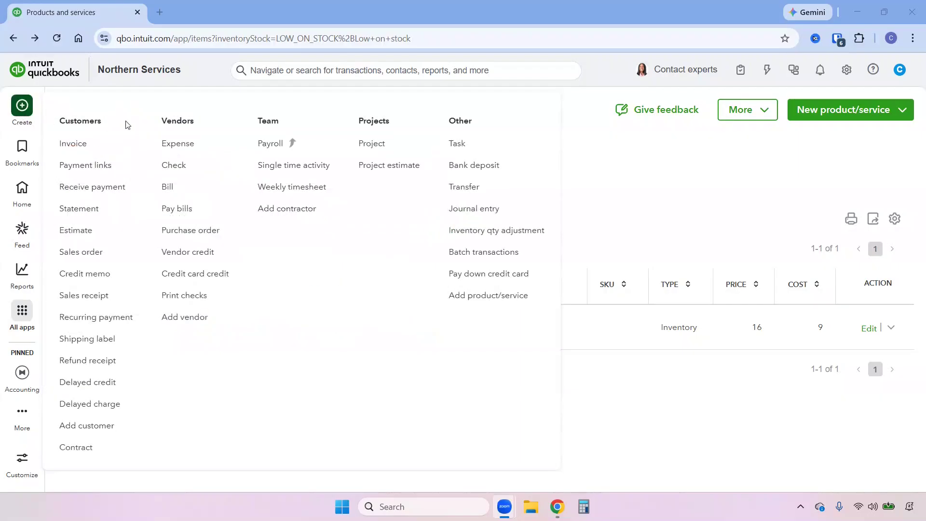
click(188, 147)
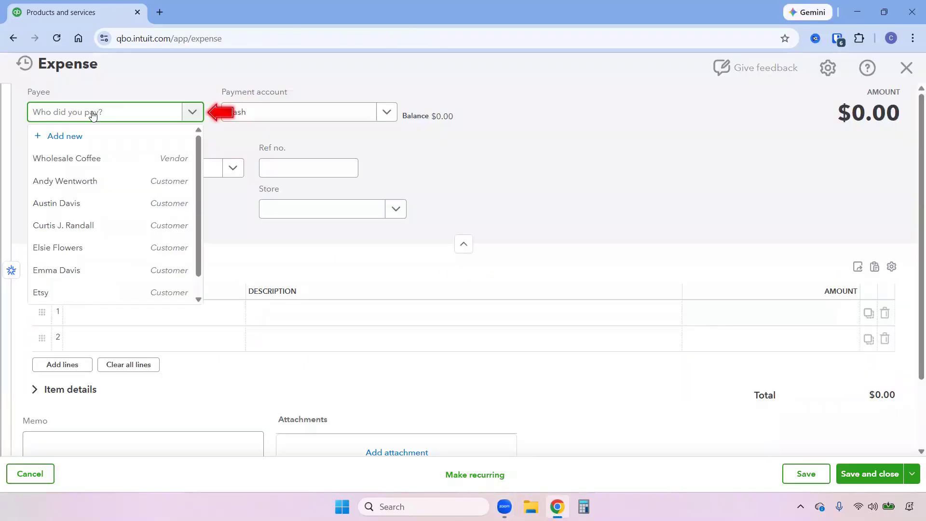
click(95, 161)
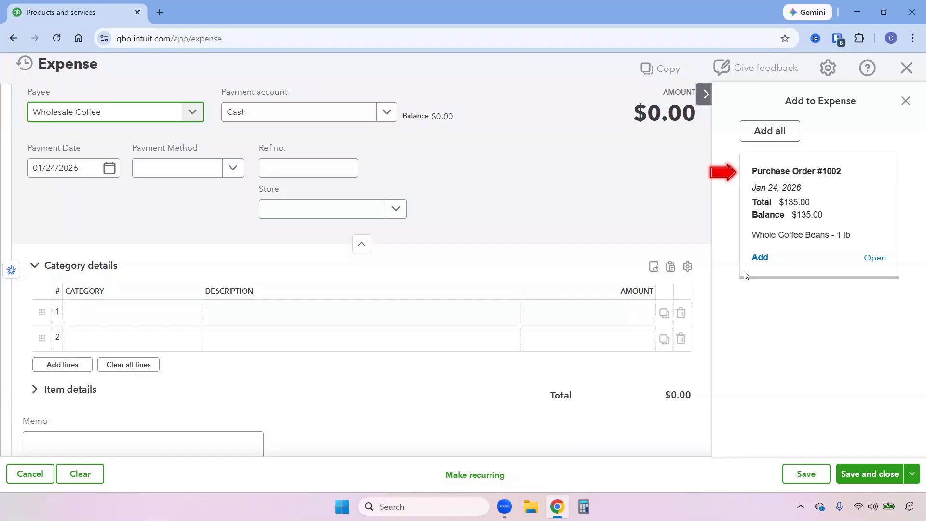
click(758, 257)
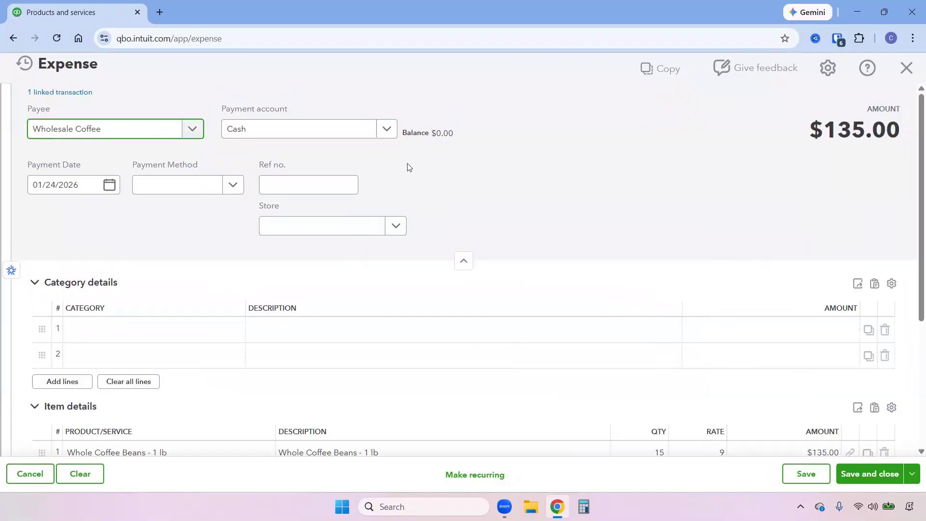
Step: Set the expense's payment account to the Discover Card and its payment date to 01/25/2026, then save and close it
click(313, 137)
click(286, 221)
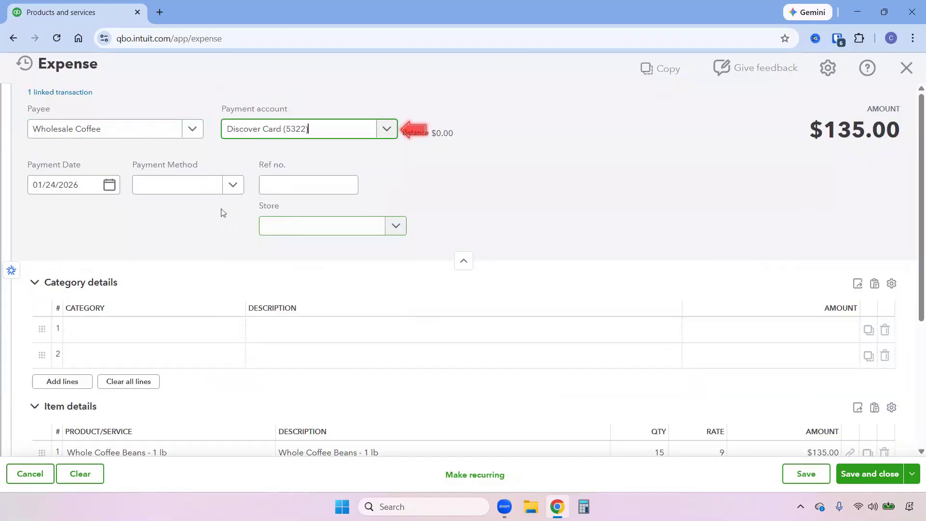
click(109, 184)
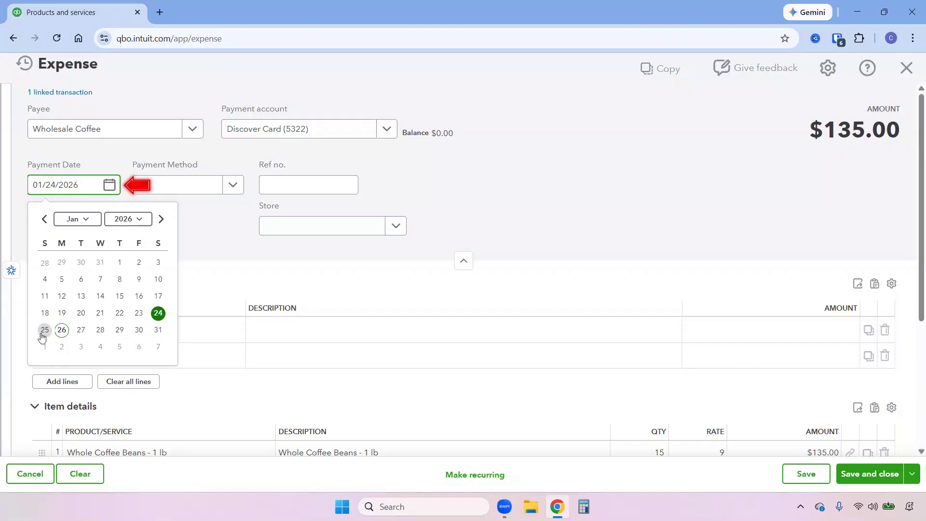
click(43, 332)
scroll(571, 398, down, 1)
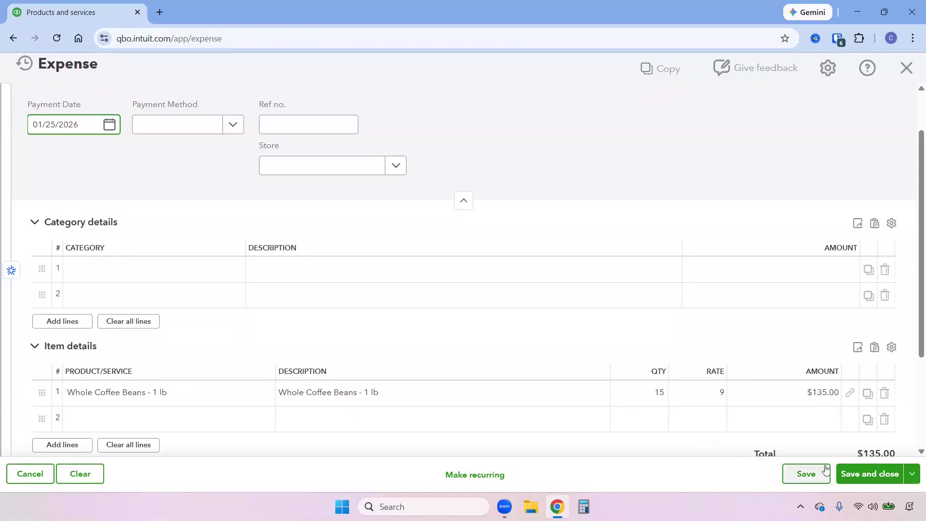
click(856, 474)
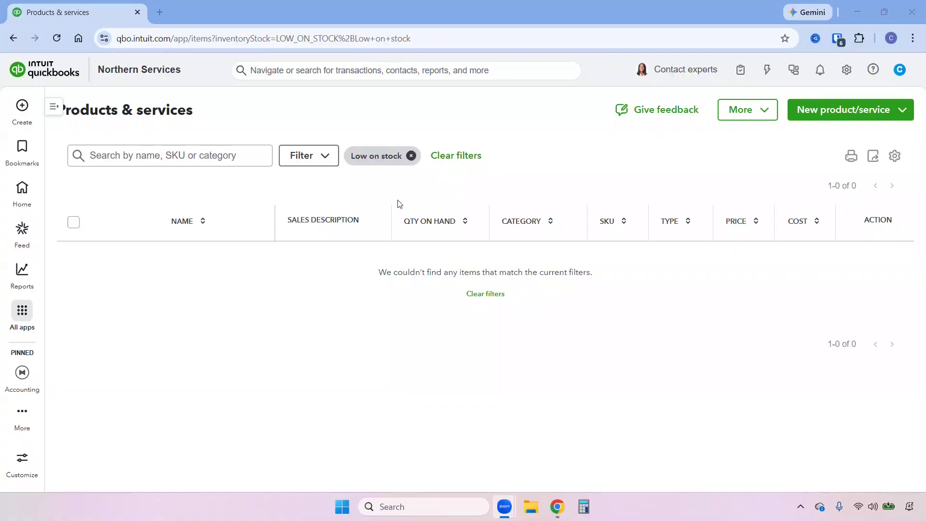
Step: Clear the low-stock filter and start a reorder for both Whole Coffee Beans items, 1/2 pound and 1 lb
click(466, 157)
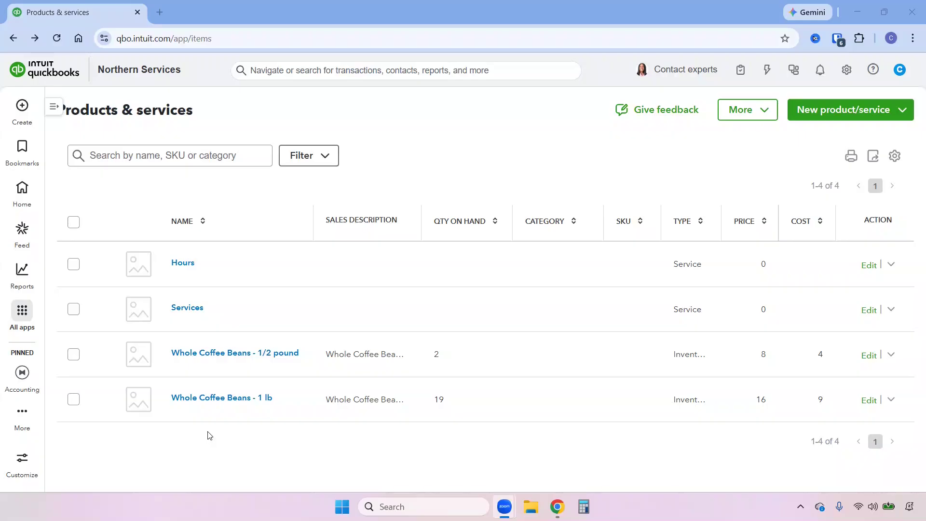
click(73, 358)
click(73, 403)
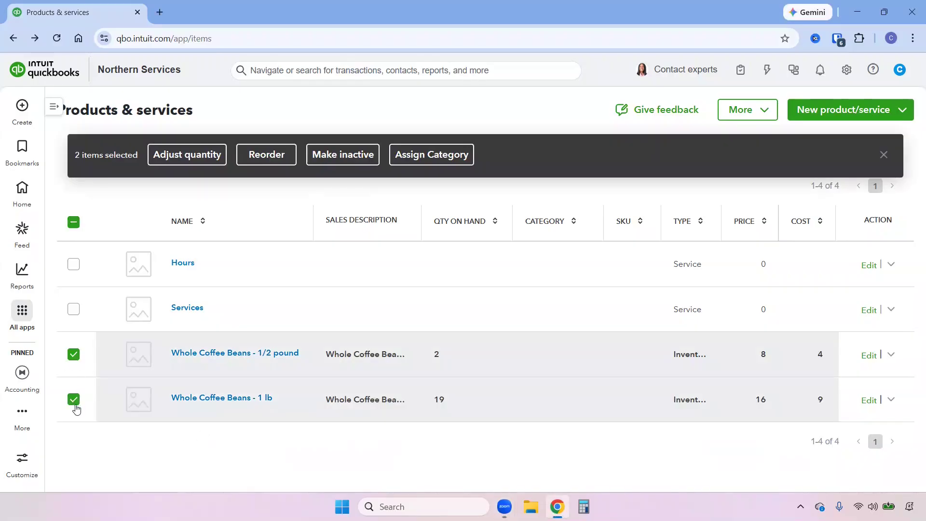
click(265, 161)
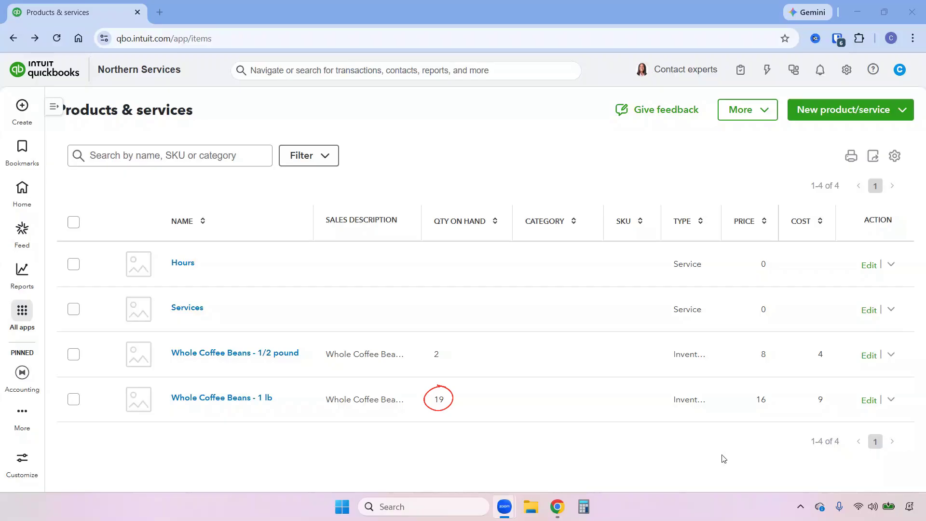
Step: Start a quantity adjustment for Whole Coffee Beans - 1 lb and set the adjustment reason to Damaged Goods
click(891, 399)
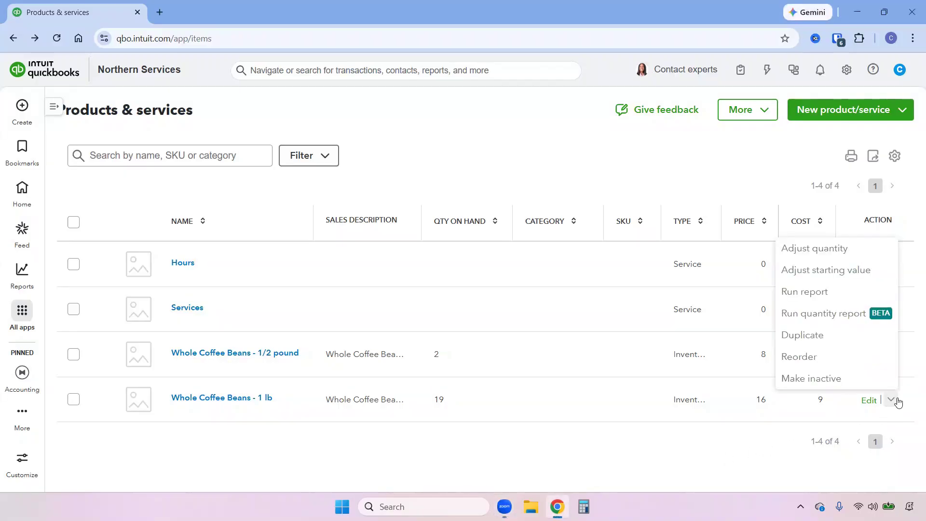
click(828, 249)
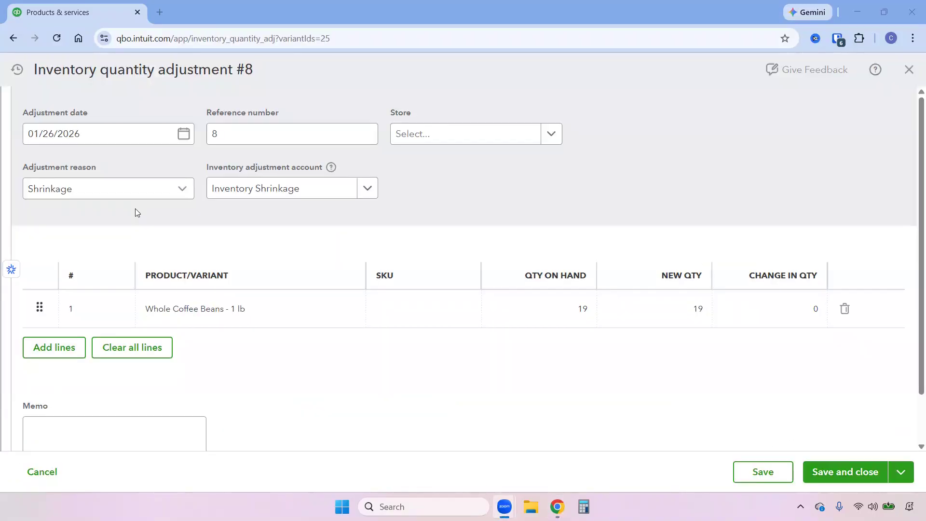
click(138, 188)
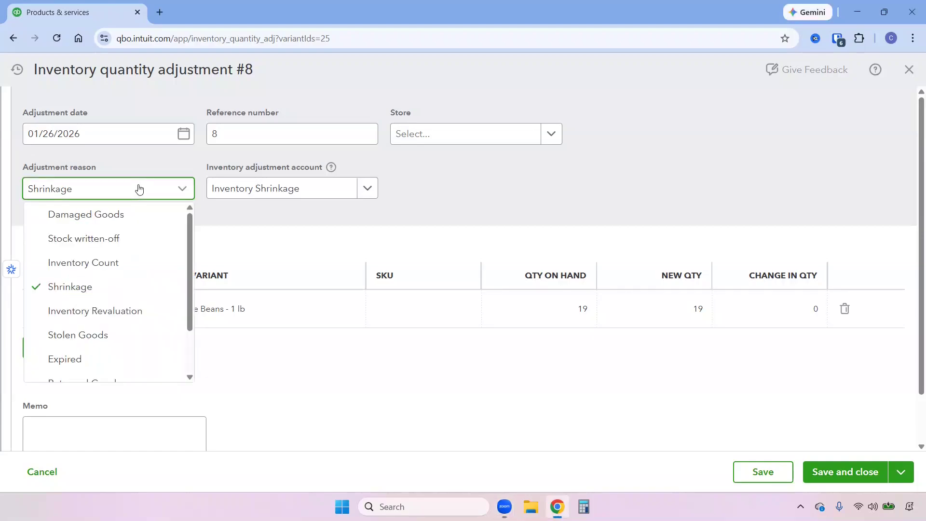
click(260, 220)
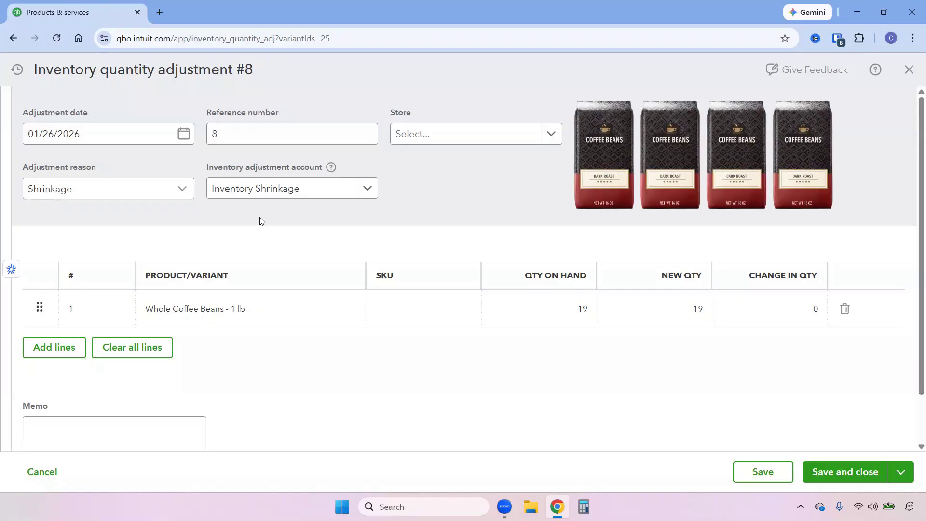
click(92, 191)
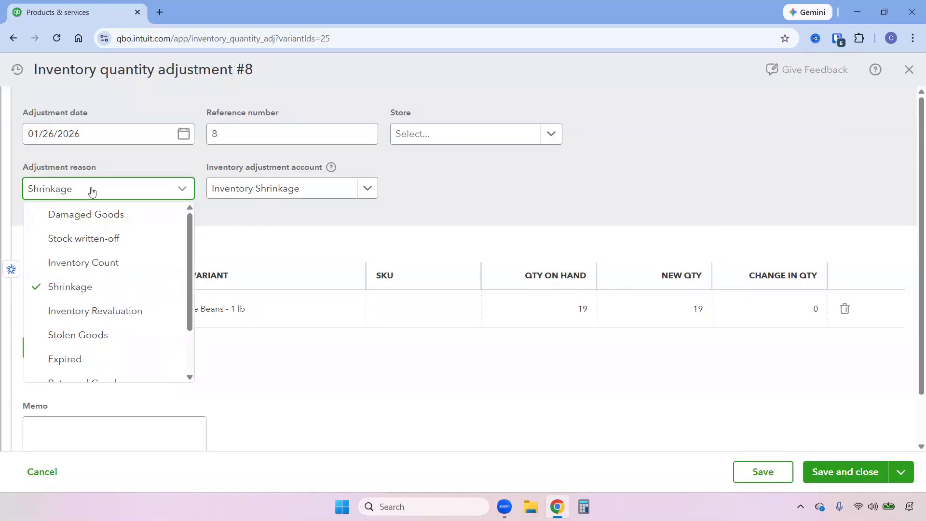
click(99, 215)
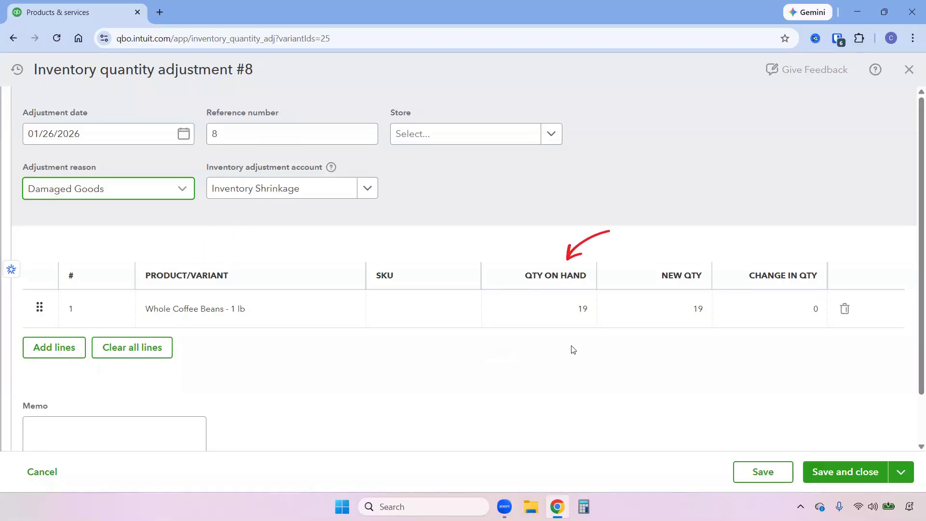
Step: Set the new quantity of Whole Coffee Beans - 1 lb to 15 in the inventory adjustment
mouse_move(680, 310)
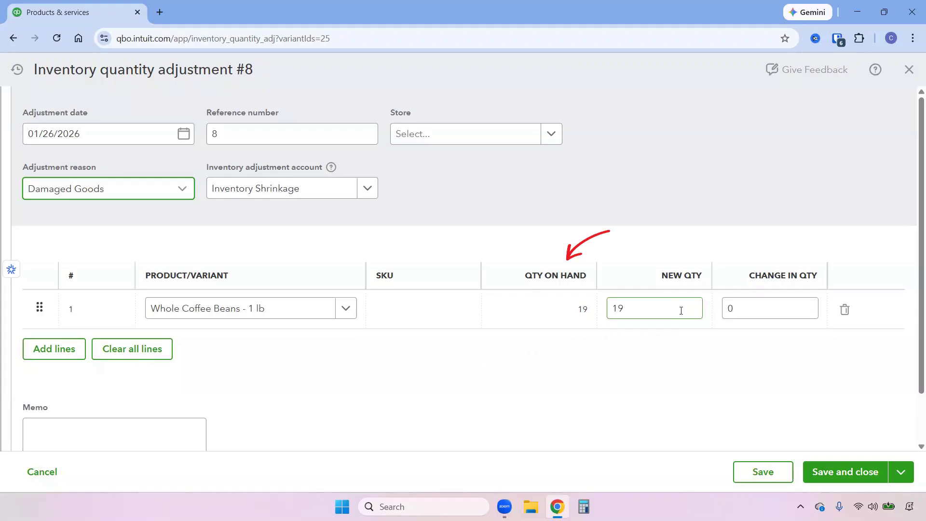
double_click(618, 308)
text(15)
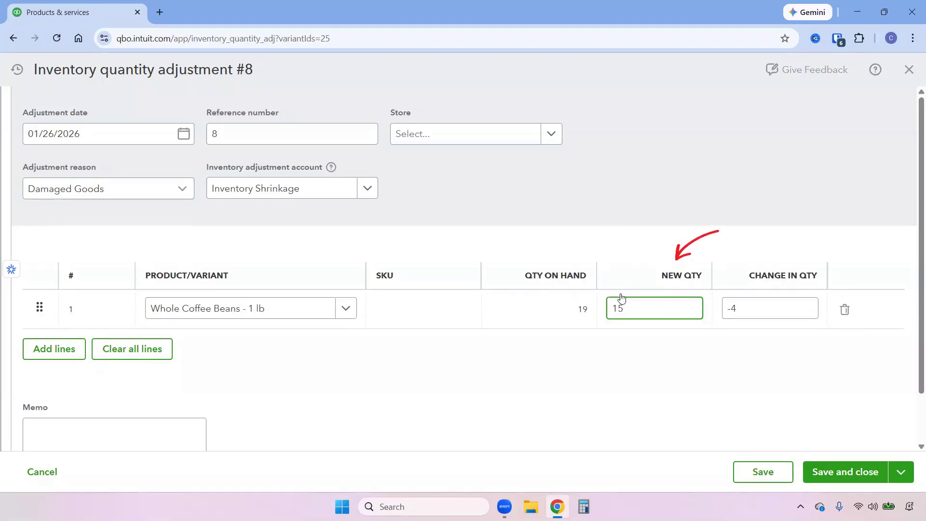